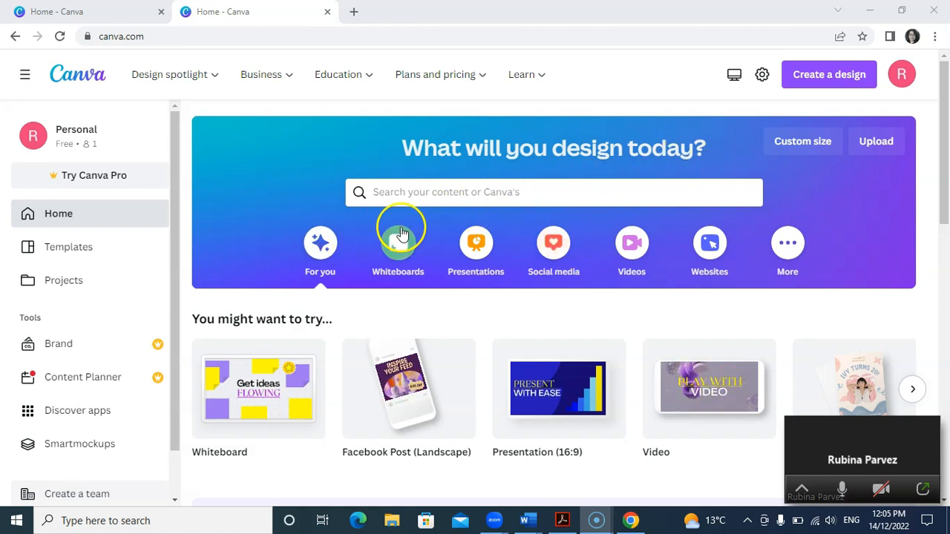
Step: Browse the Instagram, Facebook and LinkedIn design types under Social media, ending on the Facebook ones
left_click(559, 252)
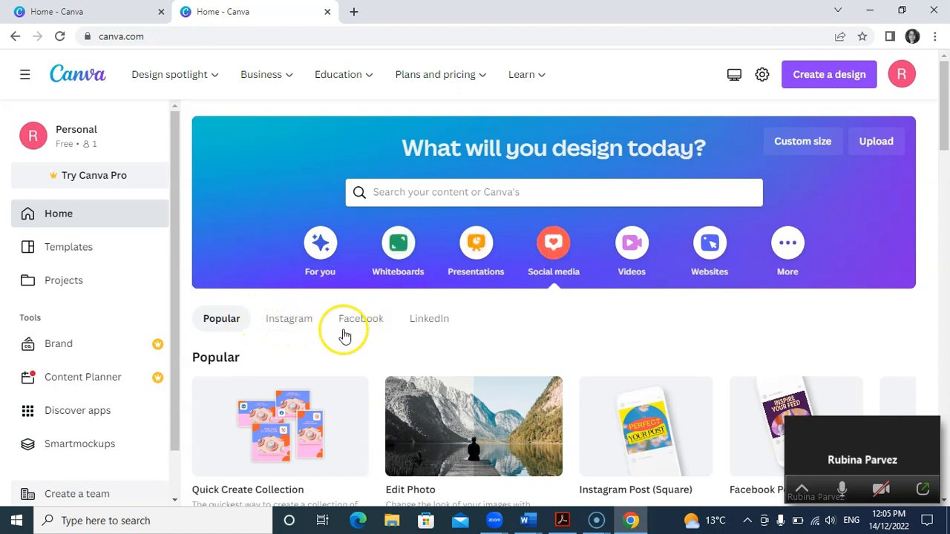
left_click(287, 324)
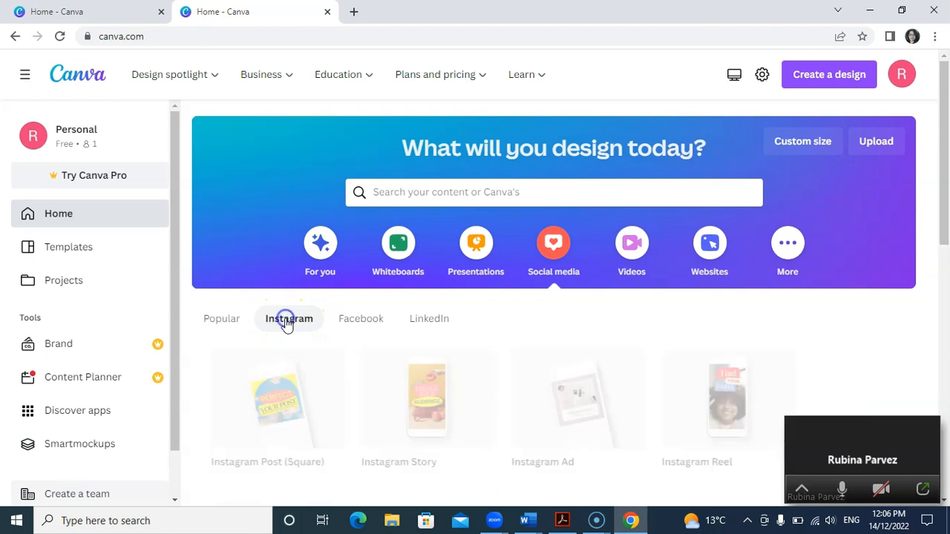
left_click(348, 324)
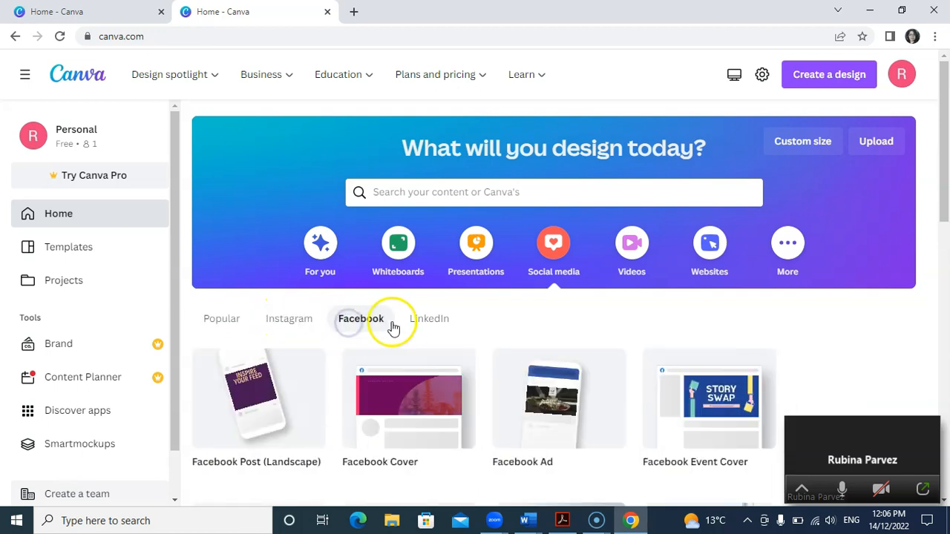
left_click(419, 328)
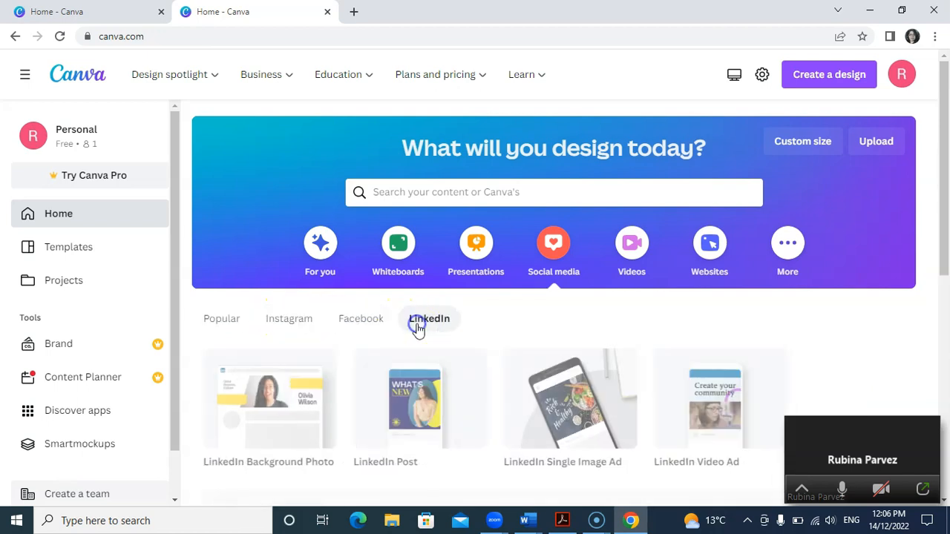
left_click(372, 323)
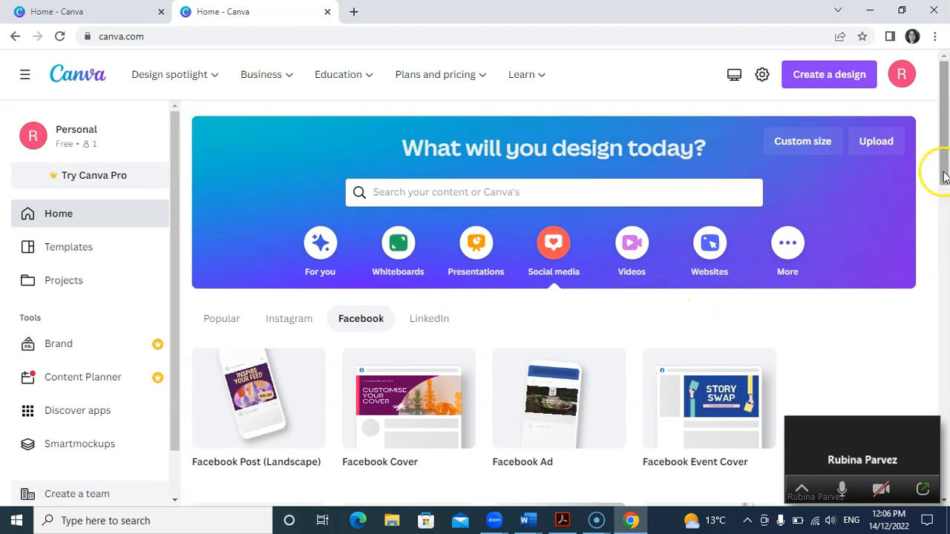
Step: Look through the Facebook design types and templates and create a blank Facebook Post design
left_click_drag(944, 179, 945, 194)
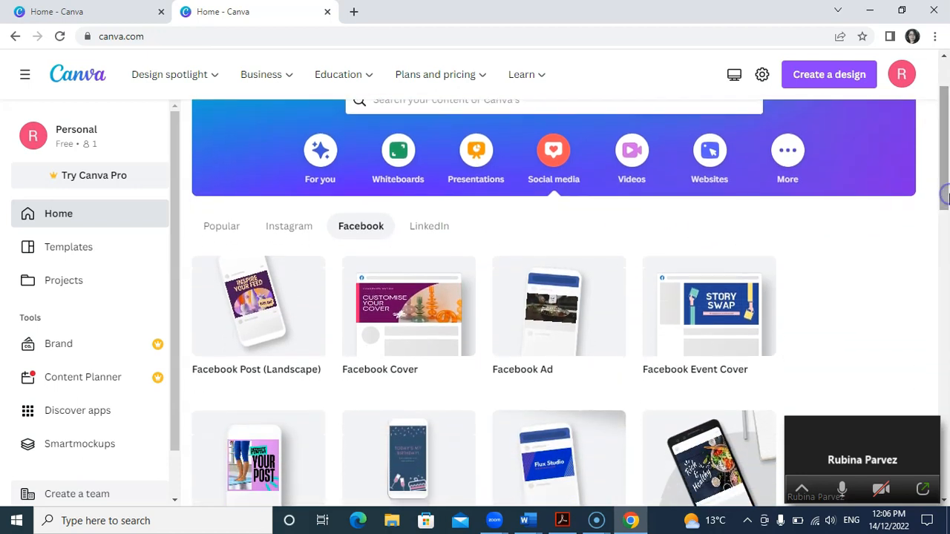
mouse_move(411, 320)
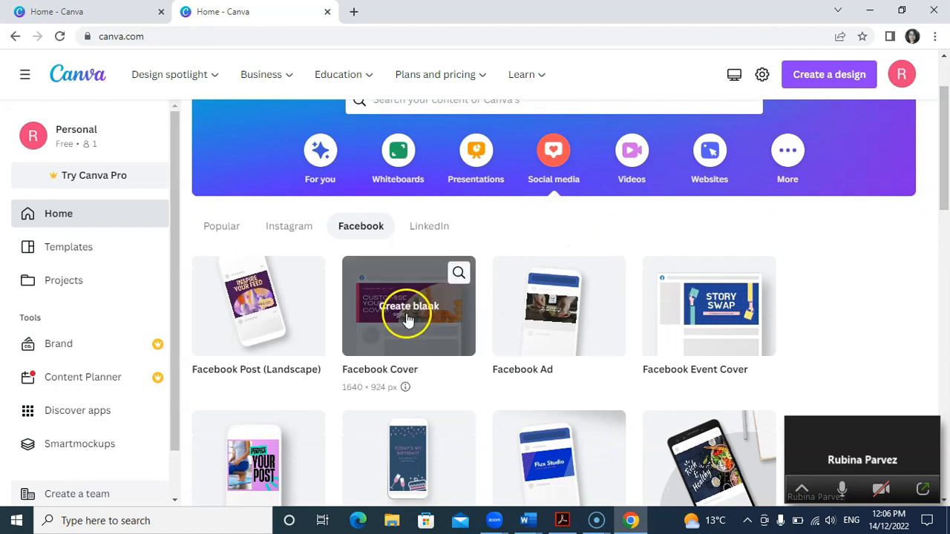
mouse_move(260, 344)
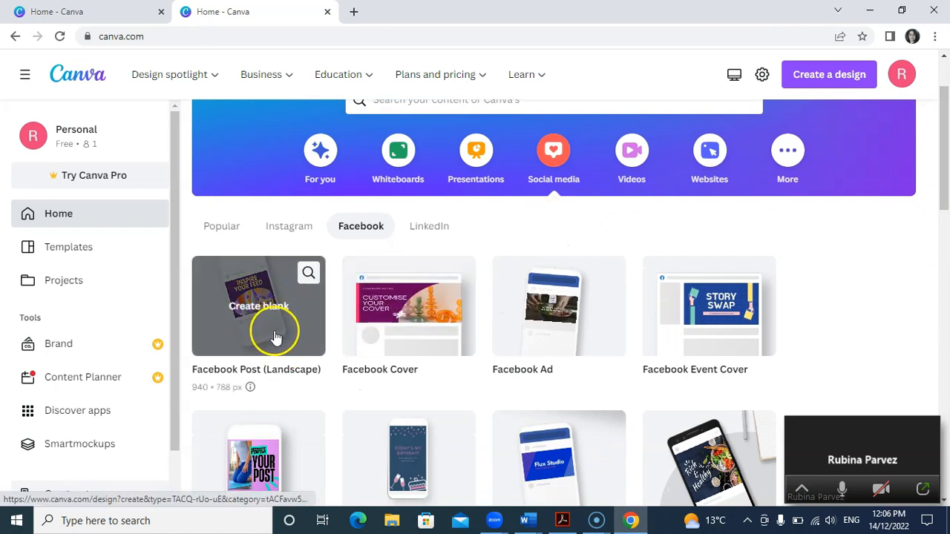
mouse_move(493, 334)
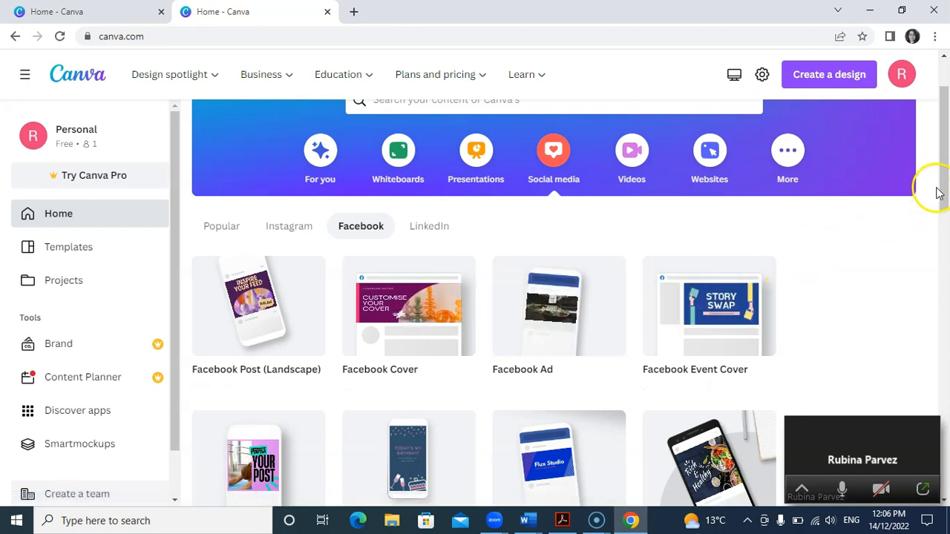
left_click_drag(947, 200, 948, 330)
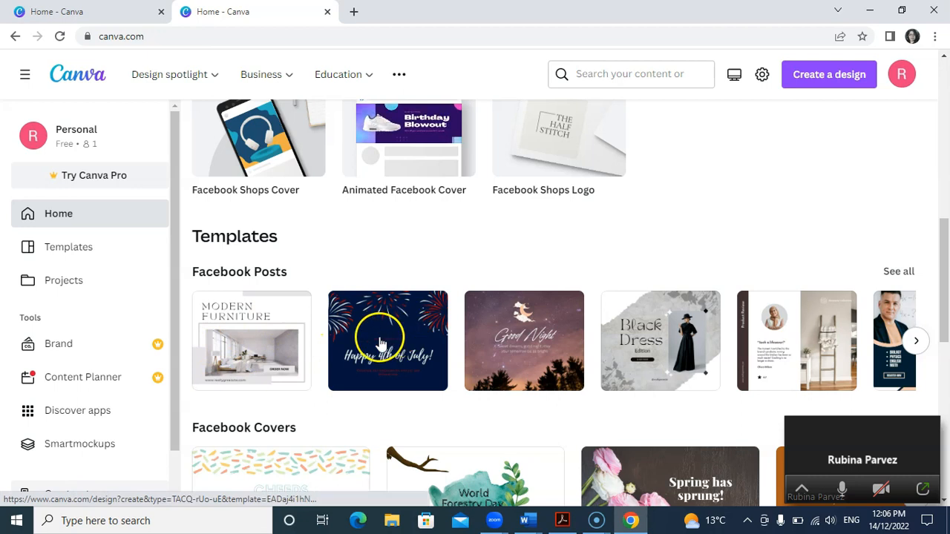
scroll(383, 338, "up", 5)
left_click(252, 206)
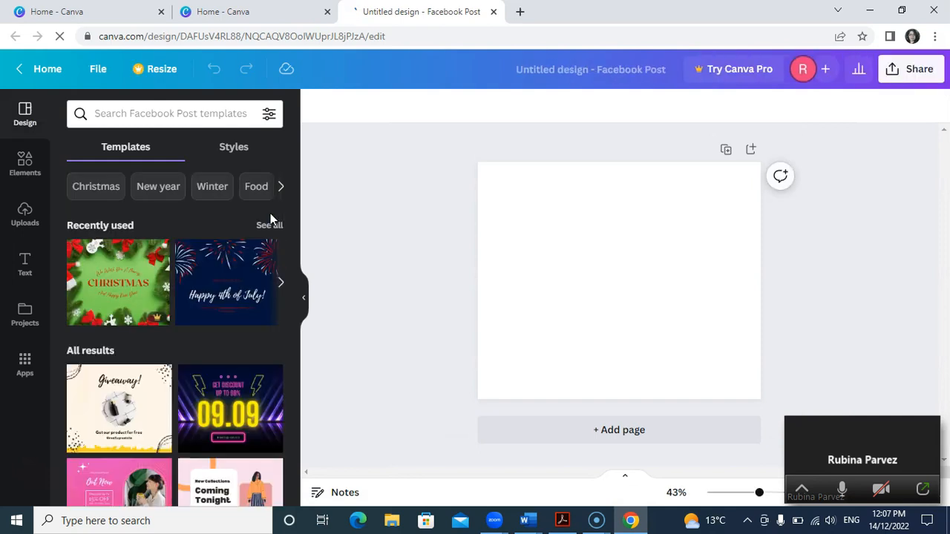
Step: Show the New year templates and apply the green "We Wish You a Merry Christmas and a Happy New Year" one
left_click(160, 188)
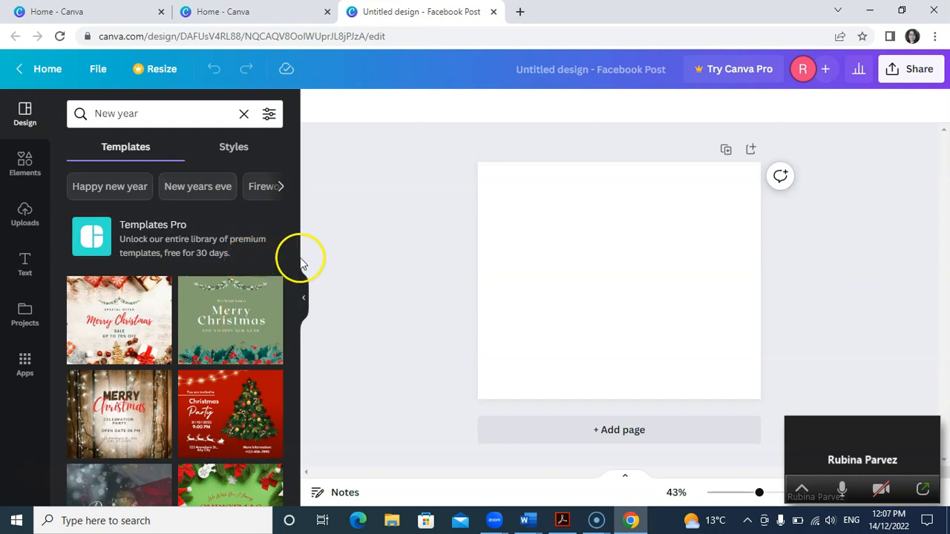
left_click(234, 313)
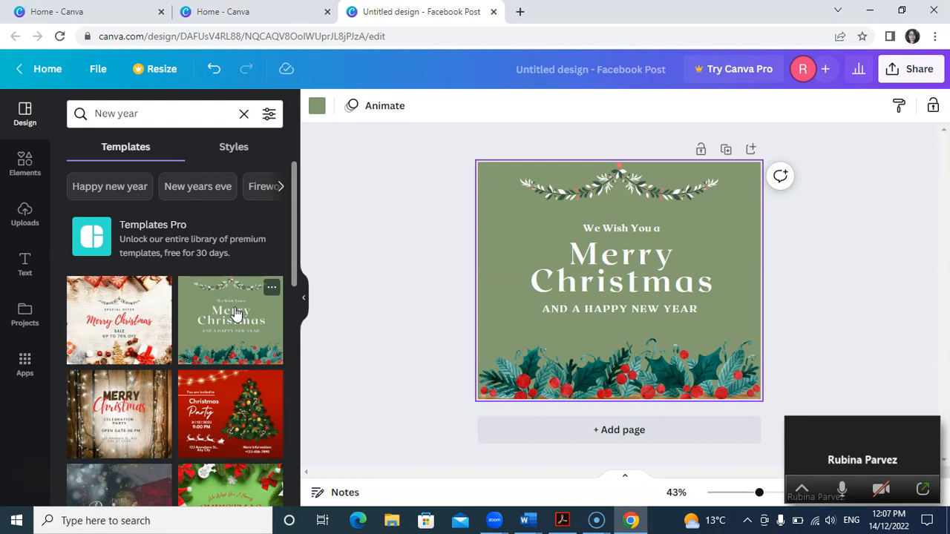
Step: Examine which parts of the template can be selected separately: the holly border, the garland and the text lines
left_click(562, 369)
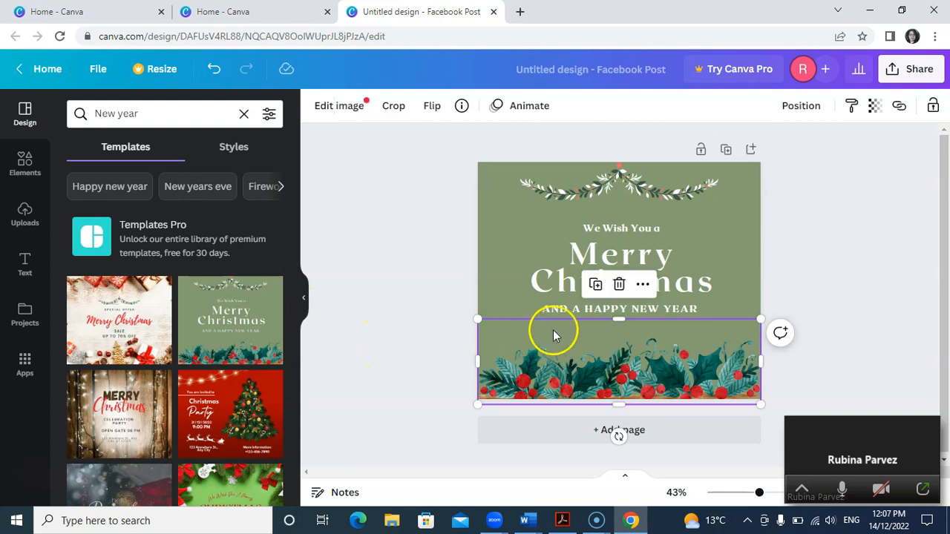
left_click(558, 268)
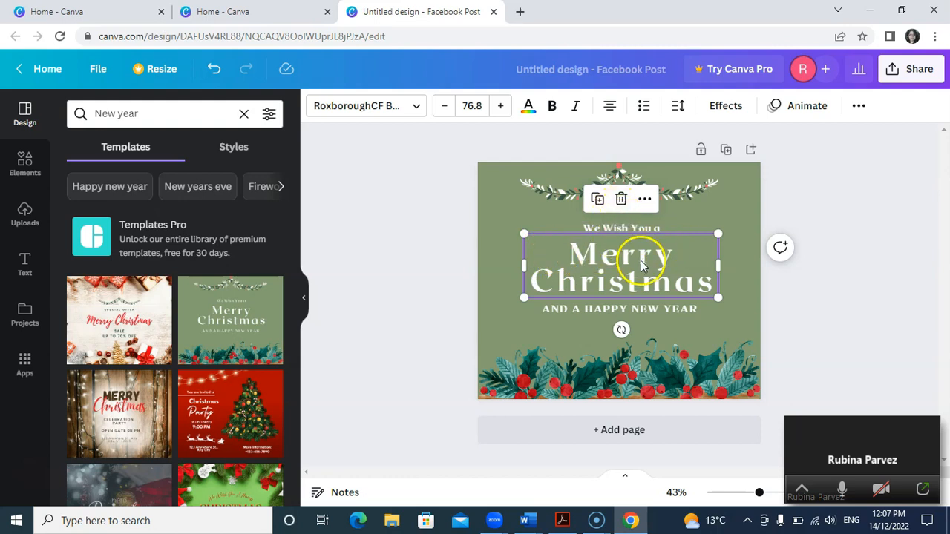
left_click(682, 194)
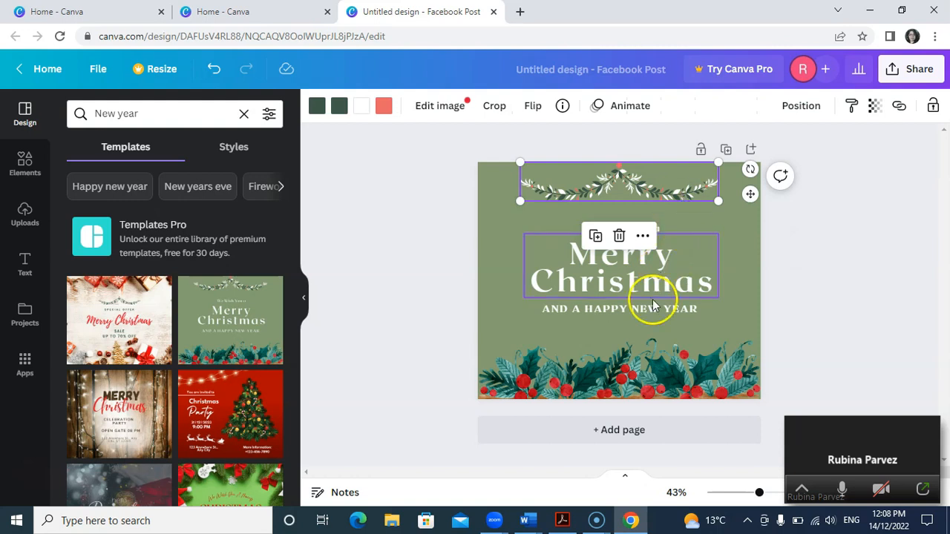
left_click(631, 369)
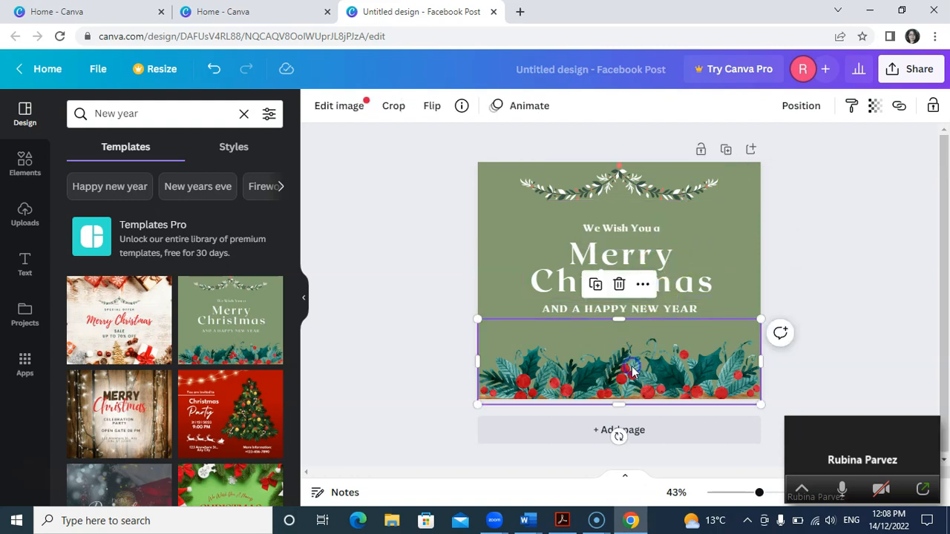
left_click(547, 284)
left_click(560, 308)
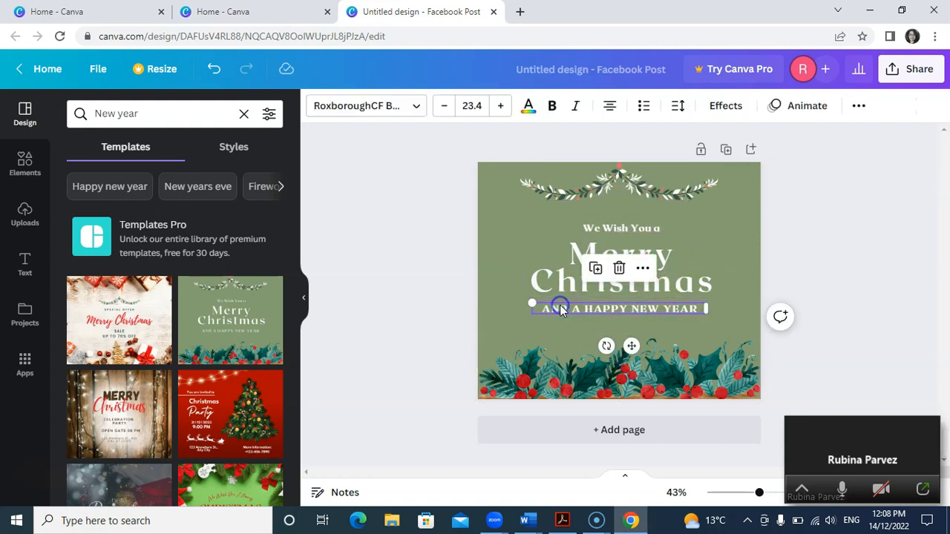
left_click(505, 240)
left_click(357, 264)
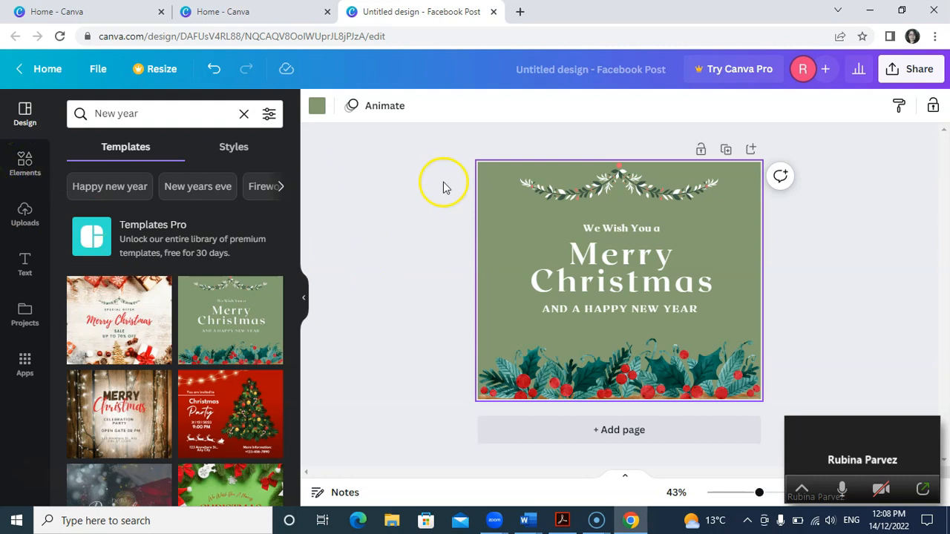
Step: Replace the leafy garland at the post's upper edge with the Christmas string-lights graphic, enlarged to span the heading
left_click(562, 185)
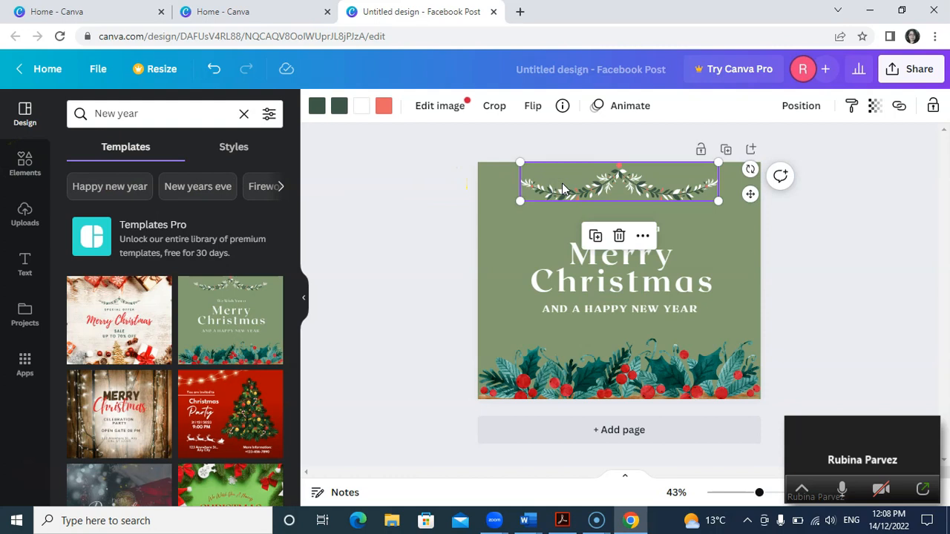
key("Delete")
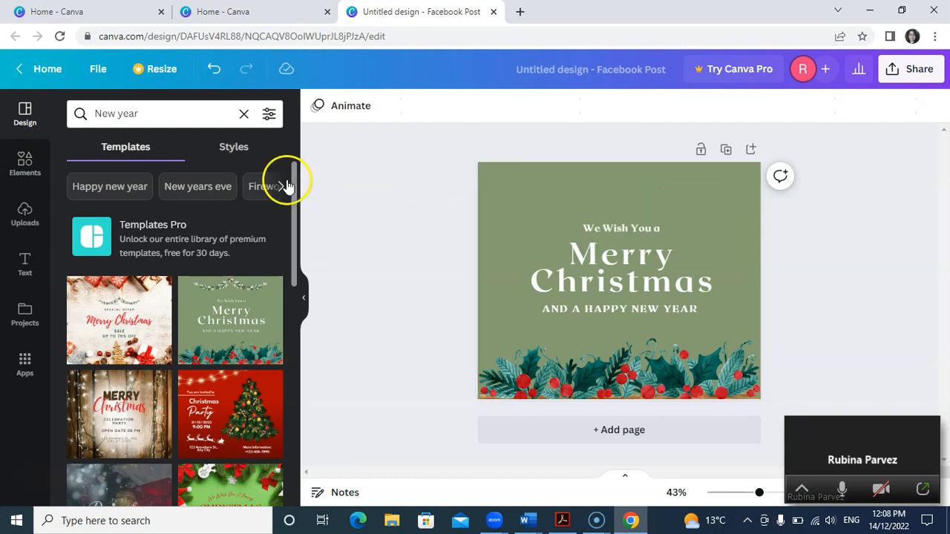
left_click(27, 158)
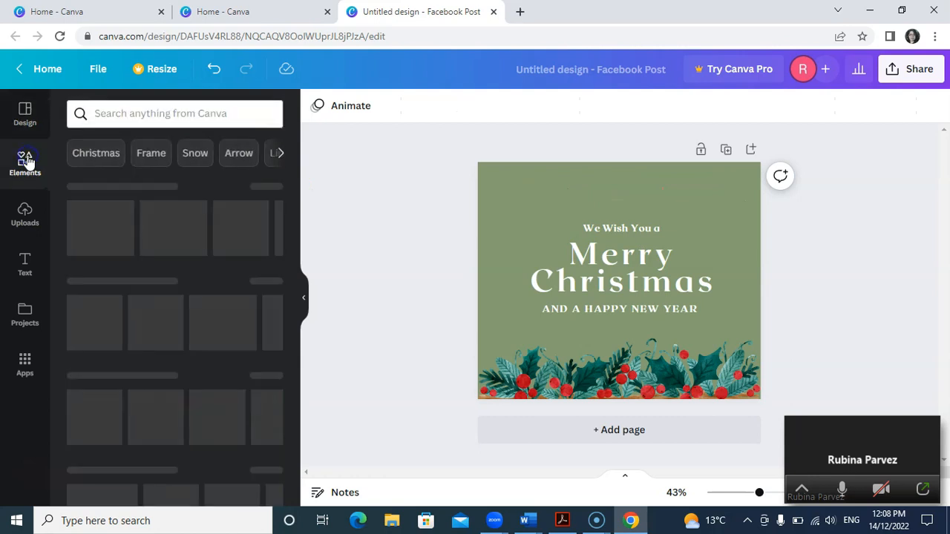
left_click(102, 161)
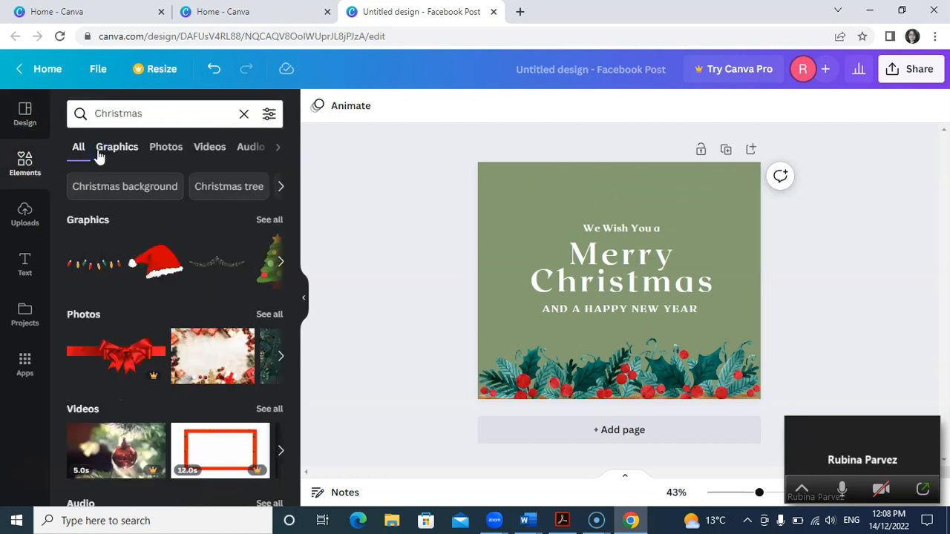
left_click(105, 271)
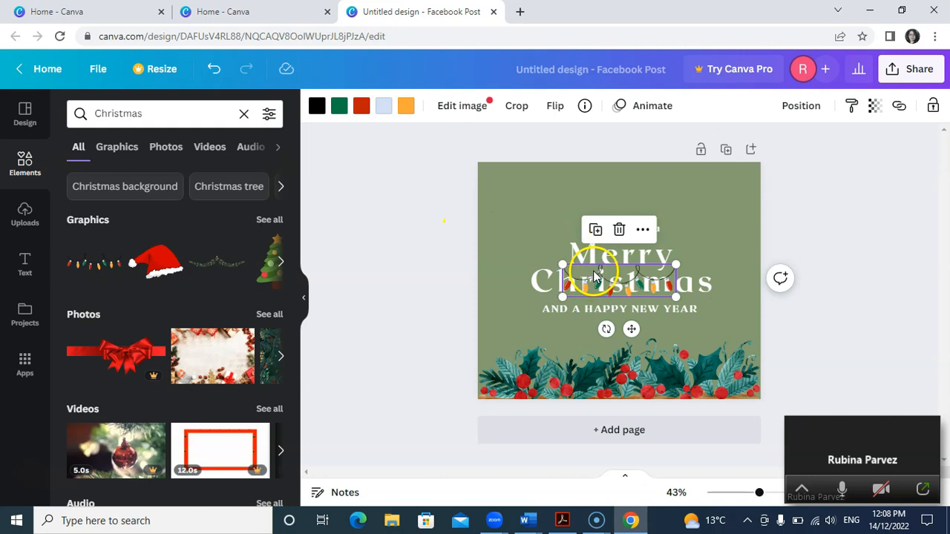
left_click_drag(594, 276, 571, 183)
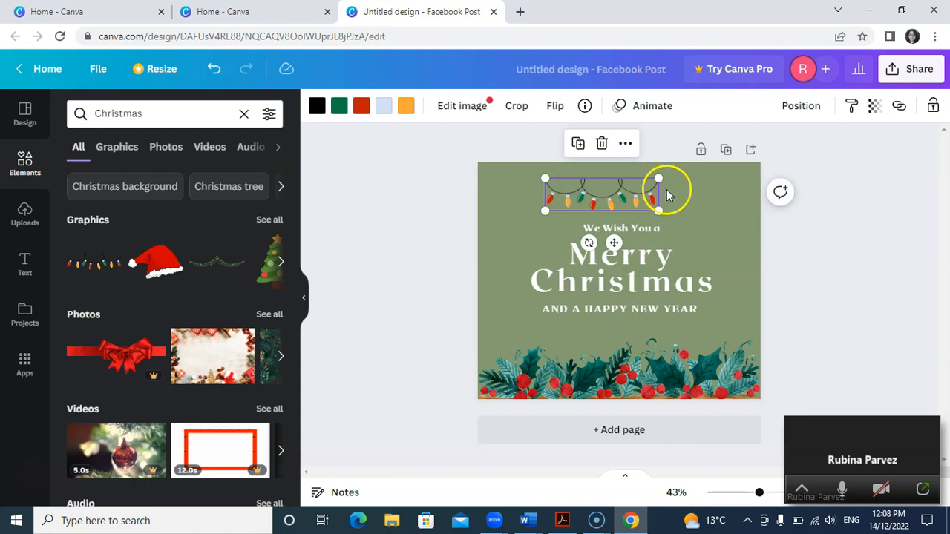
left_click_drag(662, 213, 692, 220)
left_click_drag(629, 189, 625, 180)
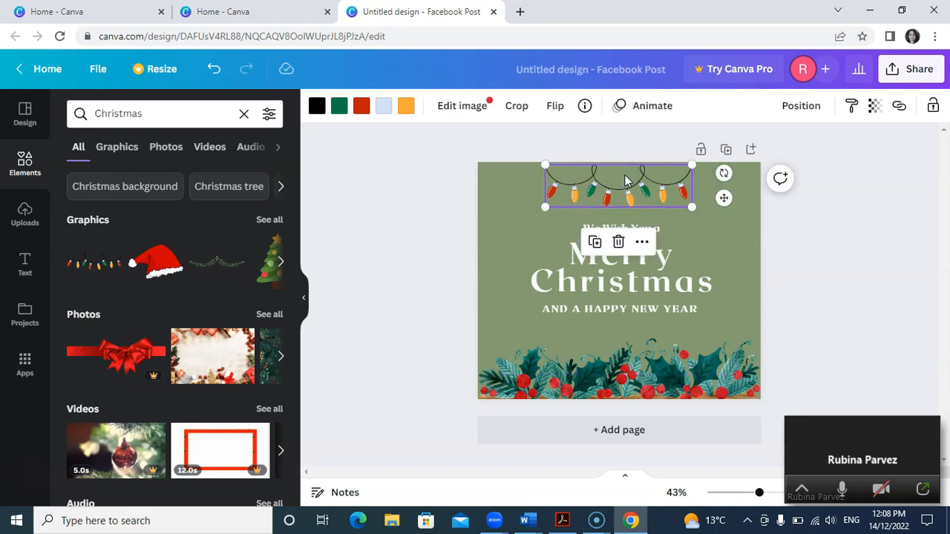
left_click(692, 224)
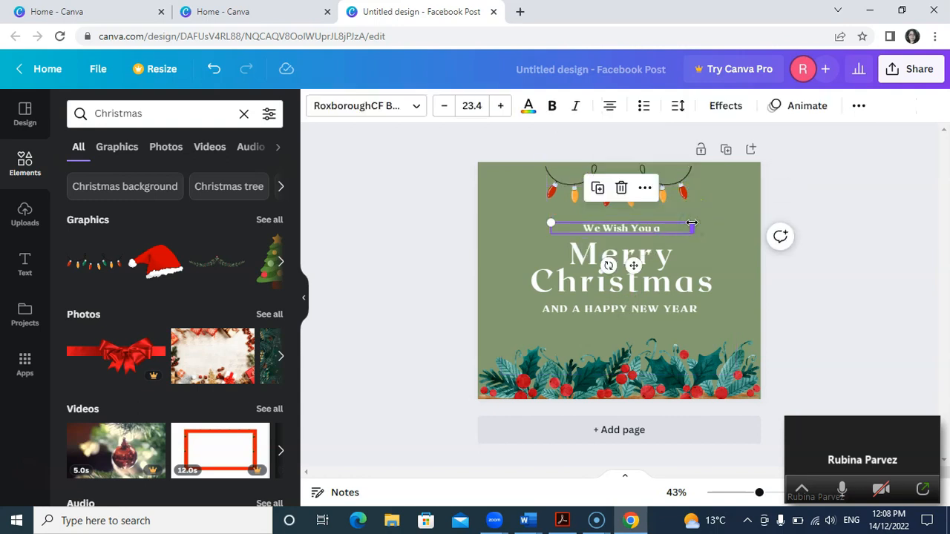
left_click(734, 236)
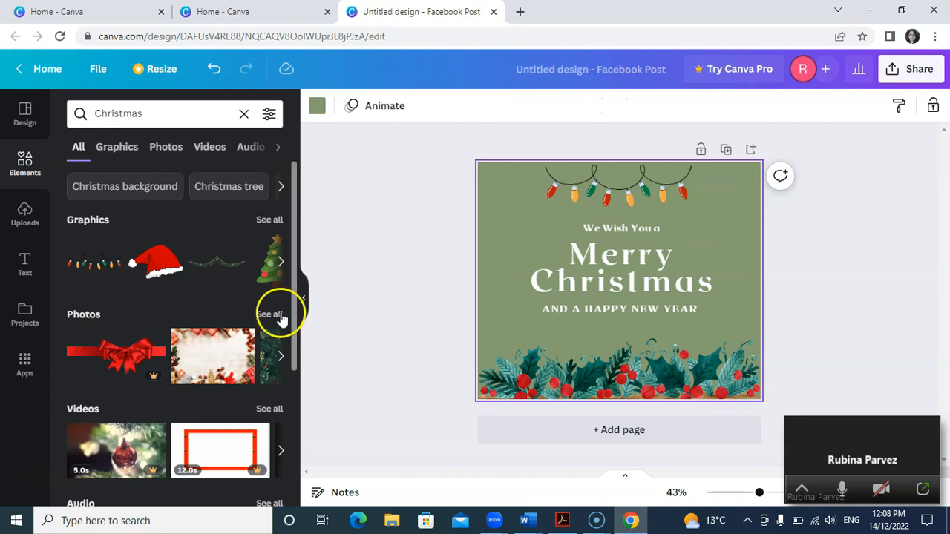
Step: Try adding the Christmas tree graphic to the post and undo its placement
left_click(278, 264)
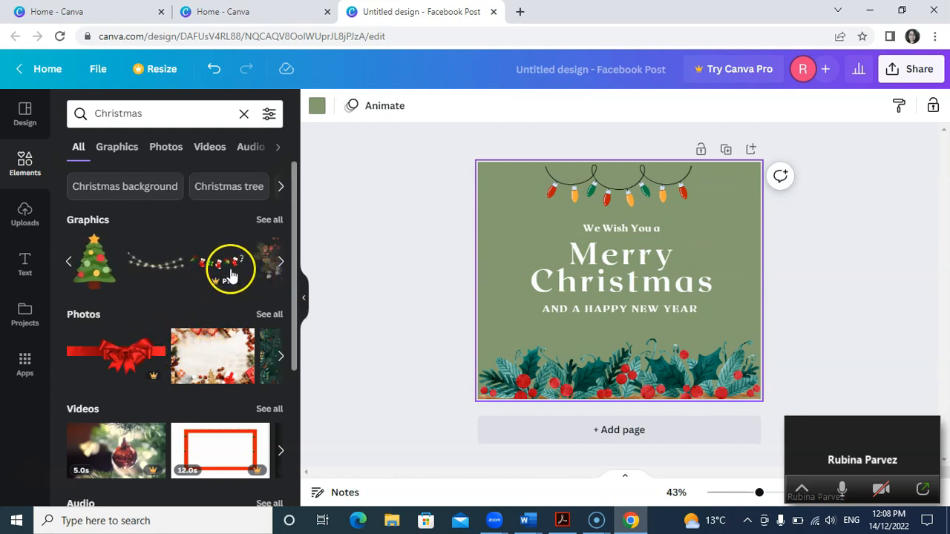
left_click(101, 258)
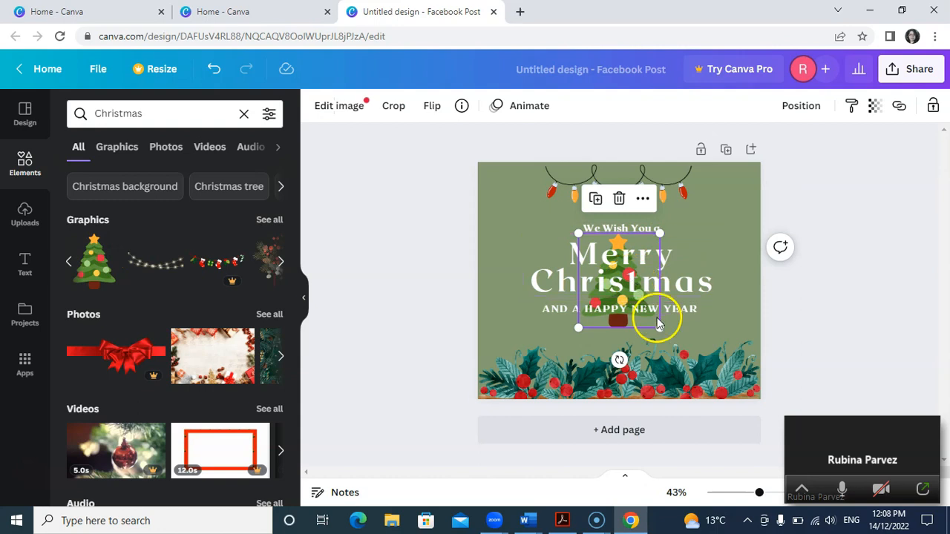
left_click_drag(657, 318, 646, 315)
key("ctrl+z")
Step: Recolour the white "Merry Christmas" heading, trying orange and settling on the red from the photo colours
left_click(674, 264)
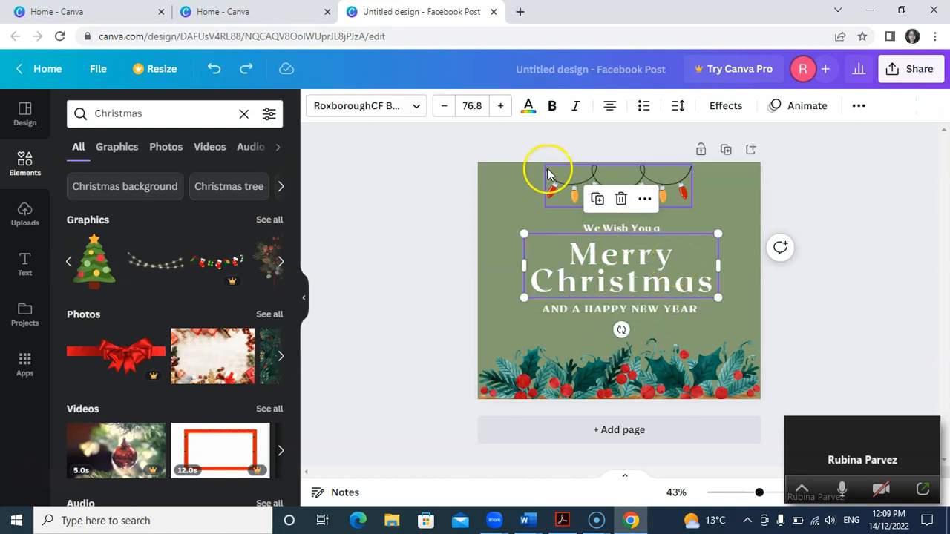
left_click(529, 107)
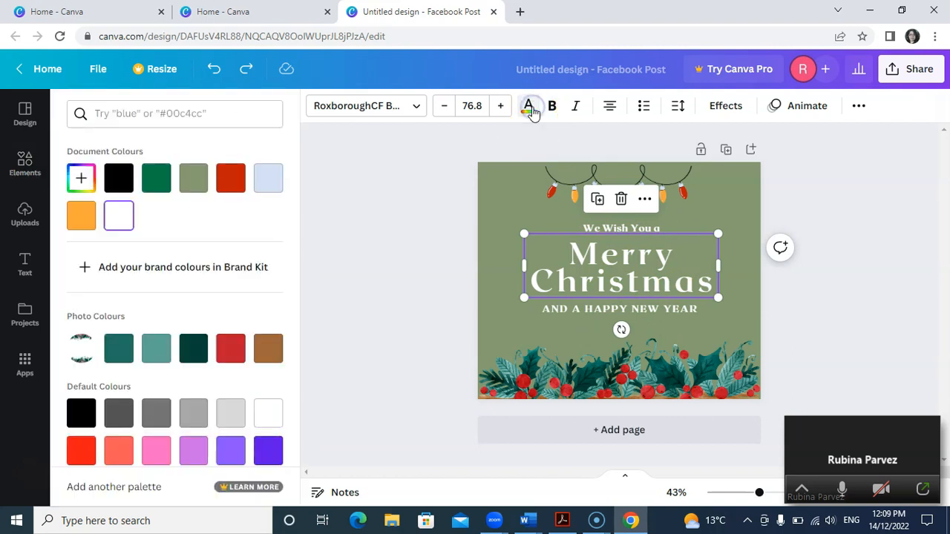
left_click(231, 352)
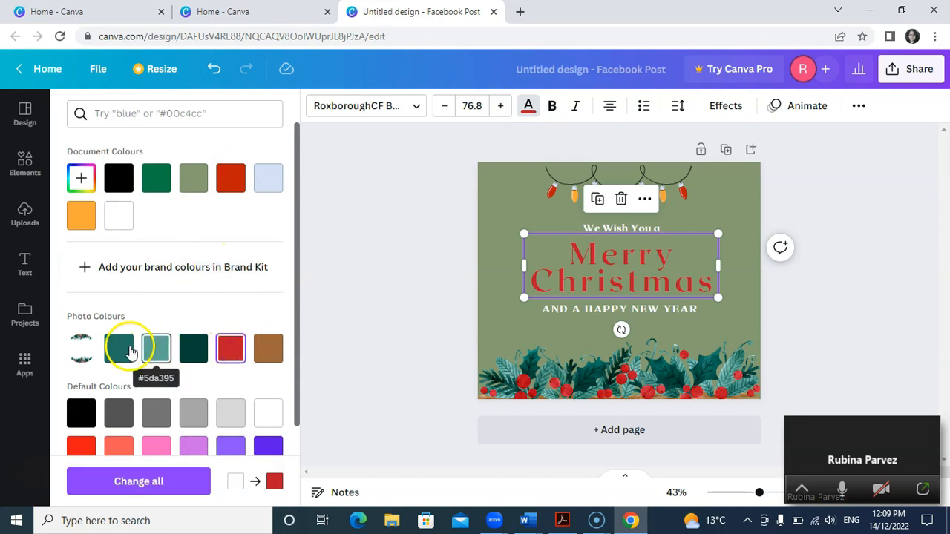
left_click(82, 216)
left_click(419, 250)
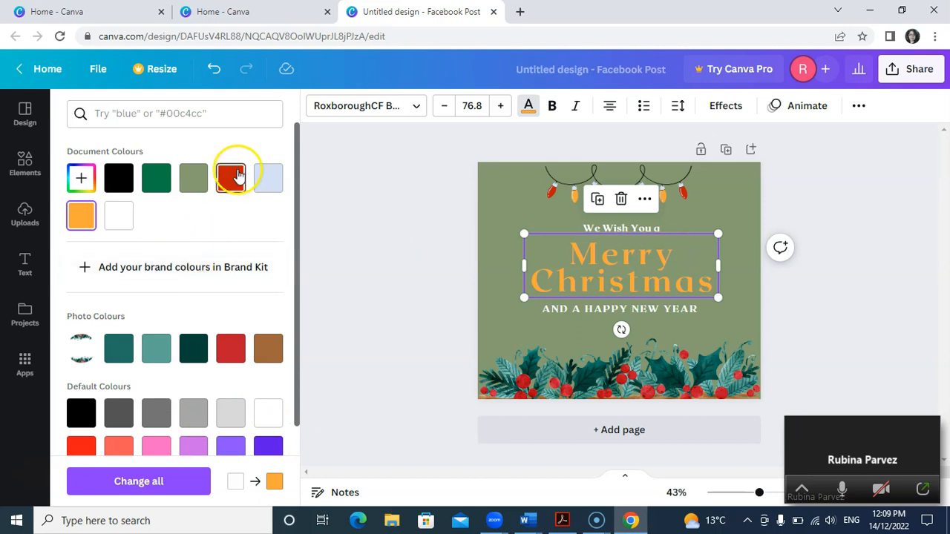
left_click(296, 435)
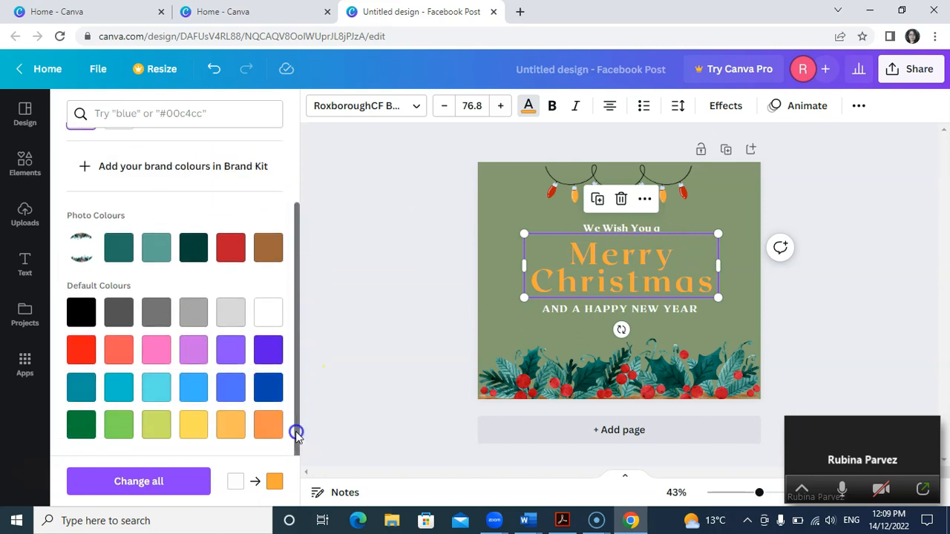
left_click(233, 248)
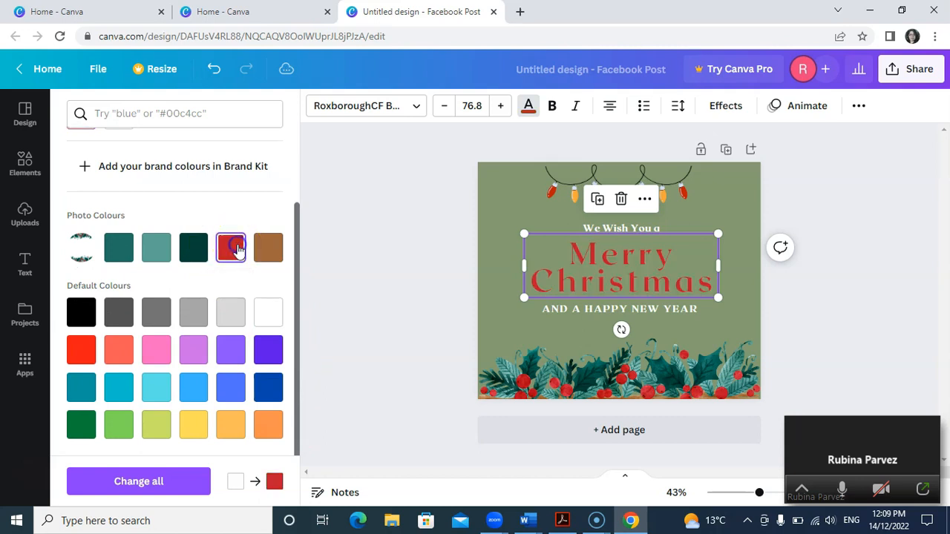
left_click(448, 252)
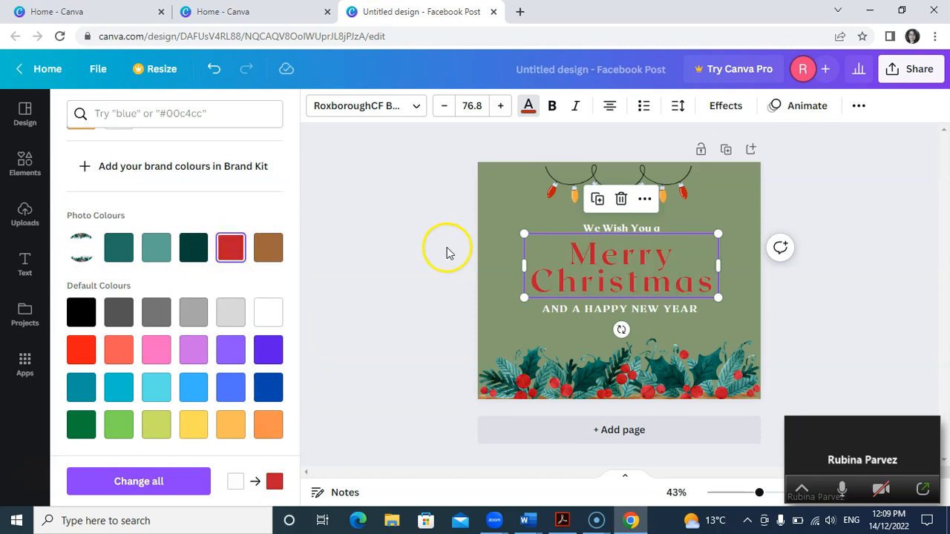
Step: Enlarge the "We Wish You a" line to font size 25.4 and make it italic and bold
left_click(666, 230)
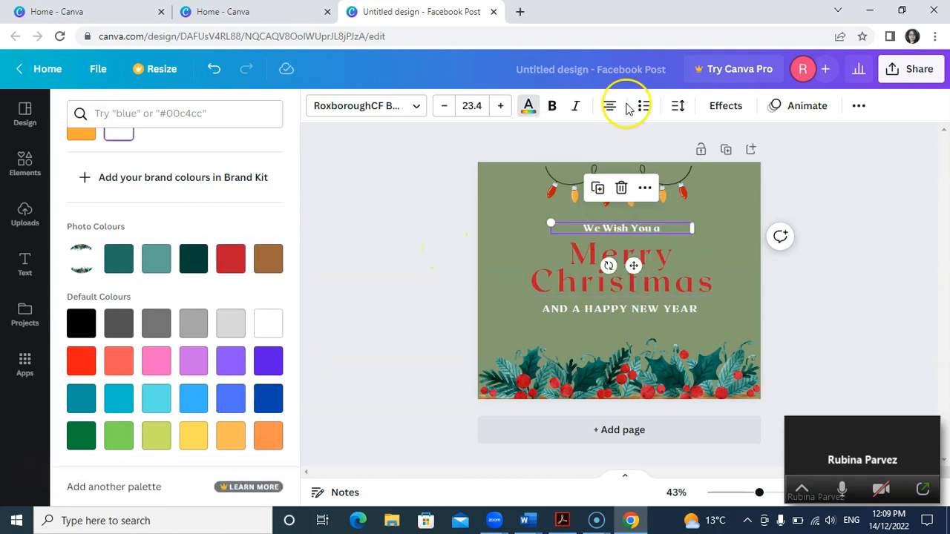
left_click(502, 108)
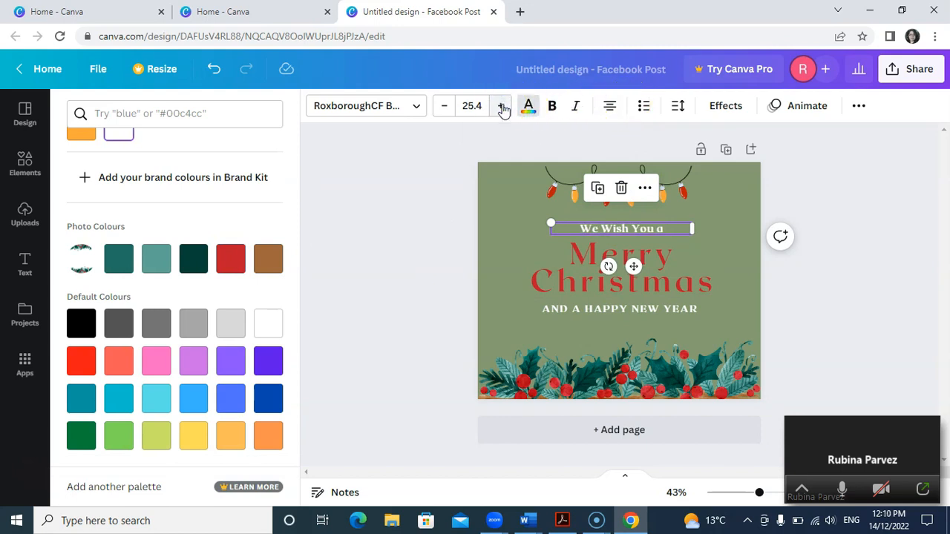
left_click(576, 107)
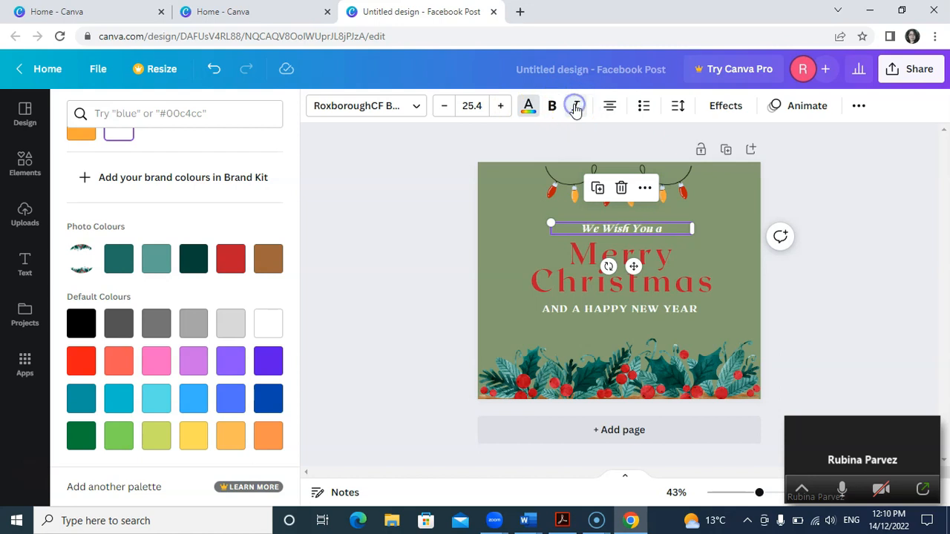
left_click(553, 107)
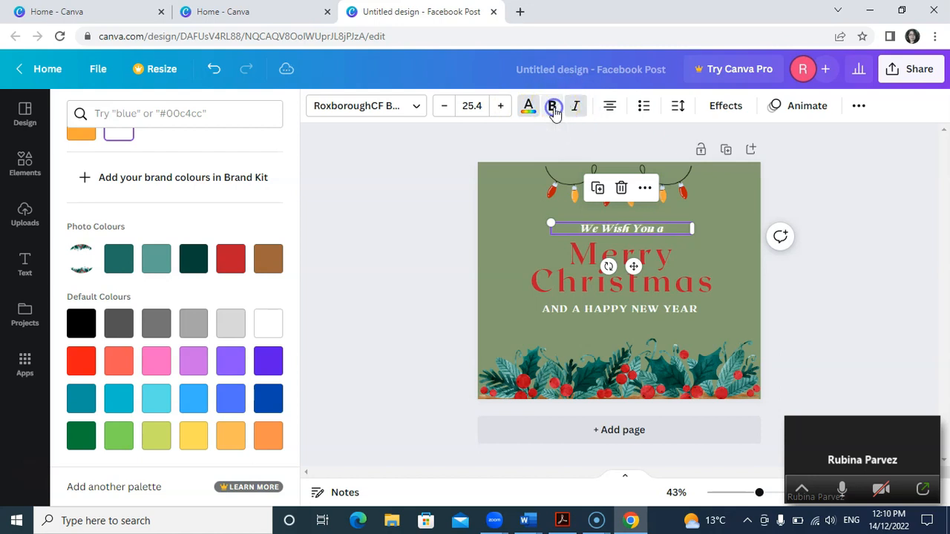
Step: Try the fonts DM Serif Display, Anonymous Pro and Bukhari Script on the "Merry Christmas" heading
left_click(672, 275)
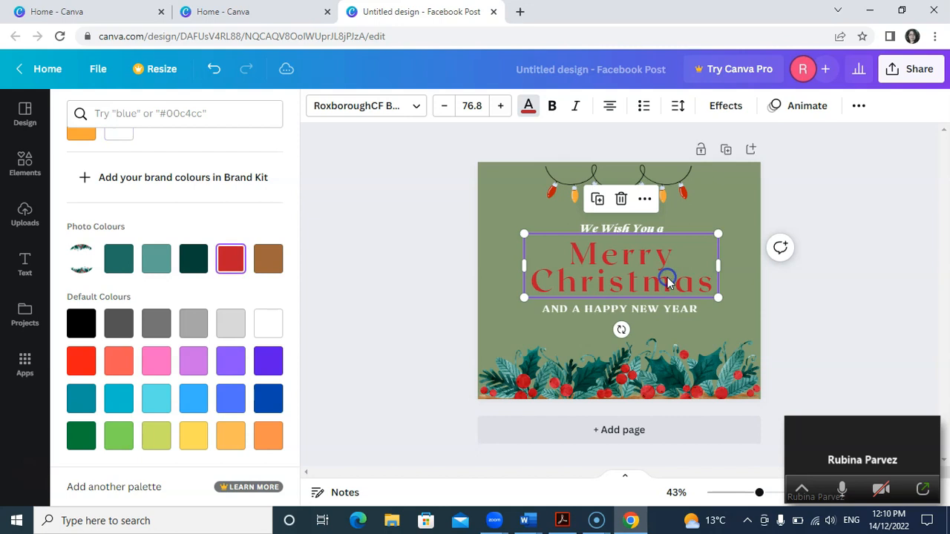
left_click(416, 108)
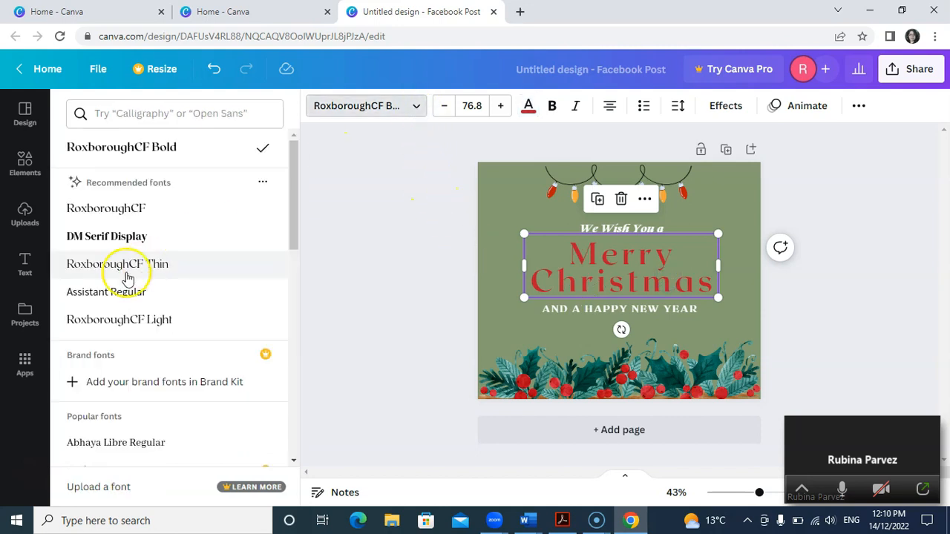
left_click(134, 236)
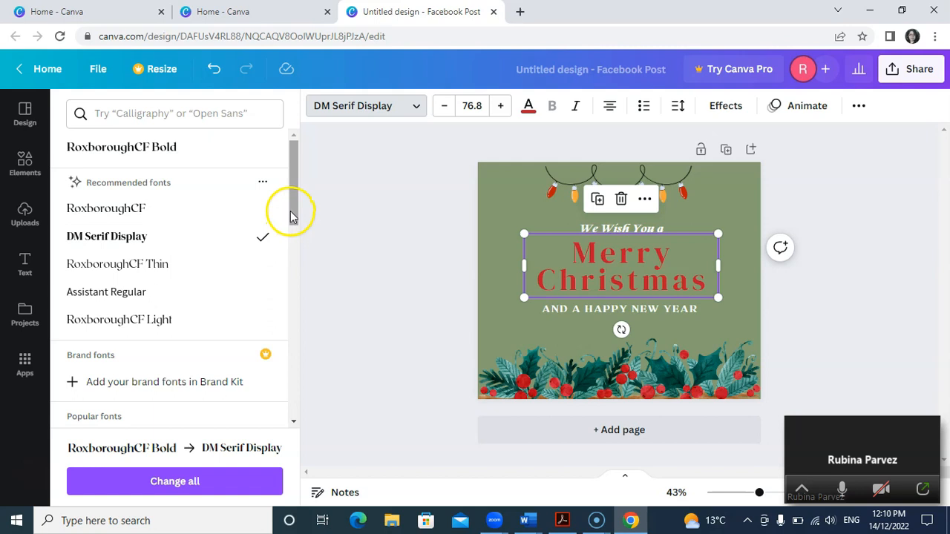
scroll(291, 215, "down", 4)
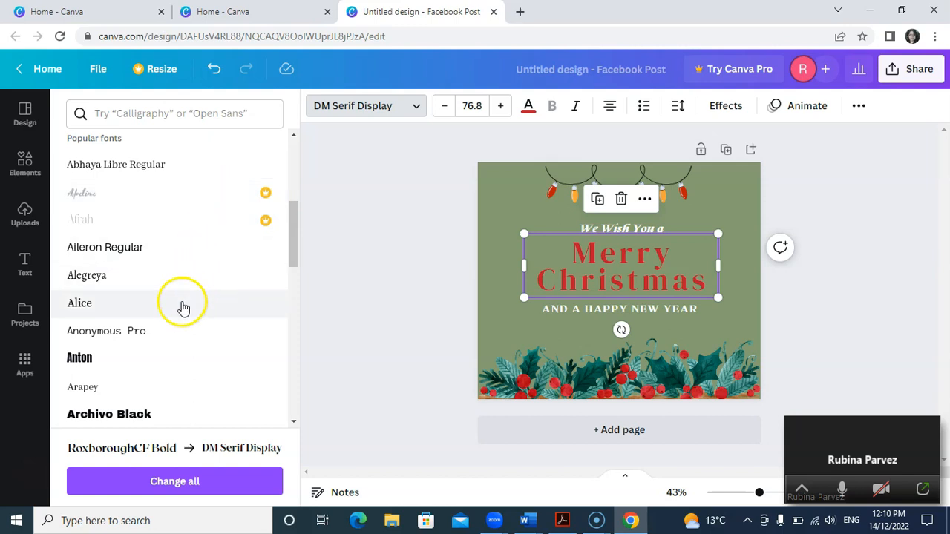
left_click(171, 328)
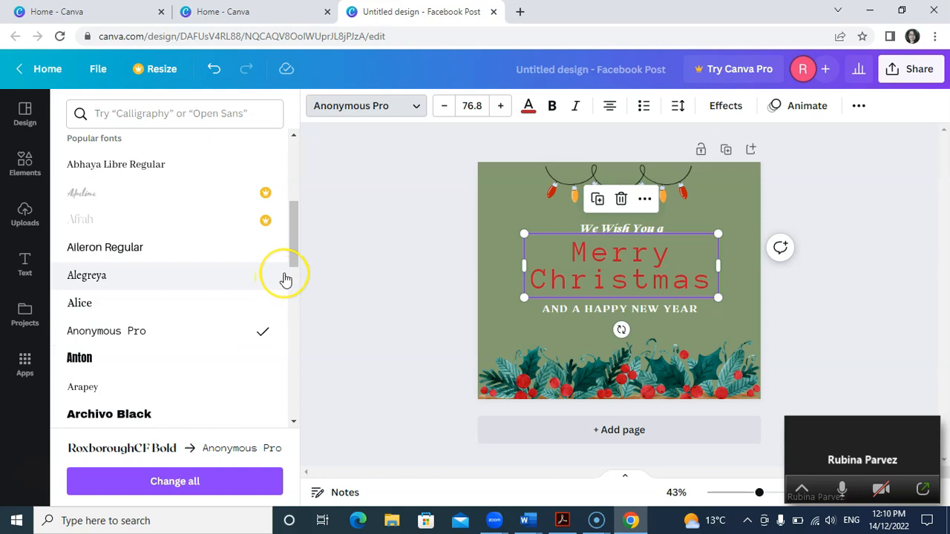
scroll(286, 280, "up", 2)
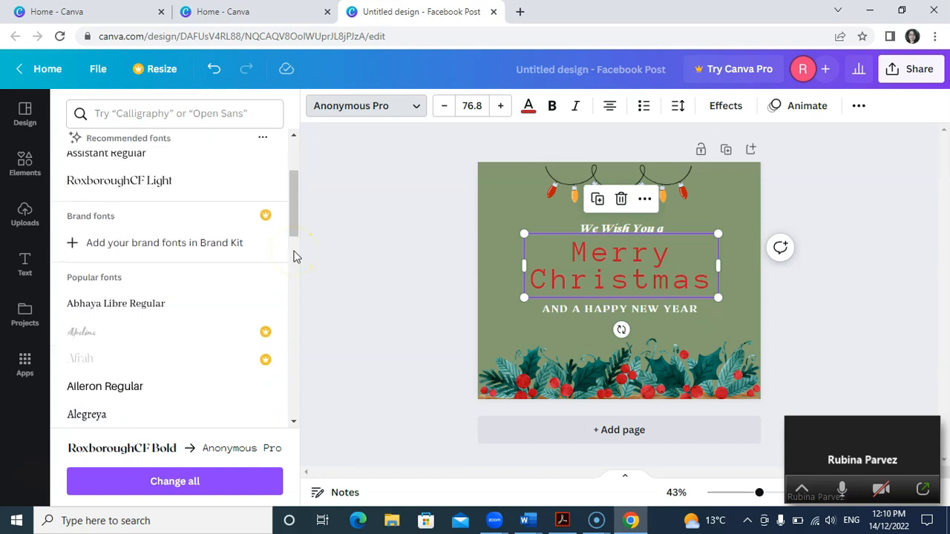
left_click_drag(296, 211, 294, 301)
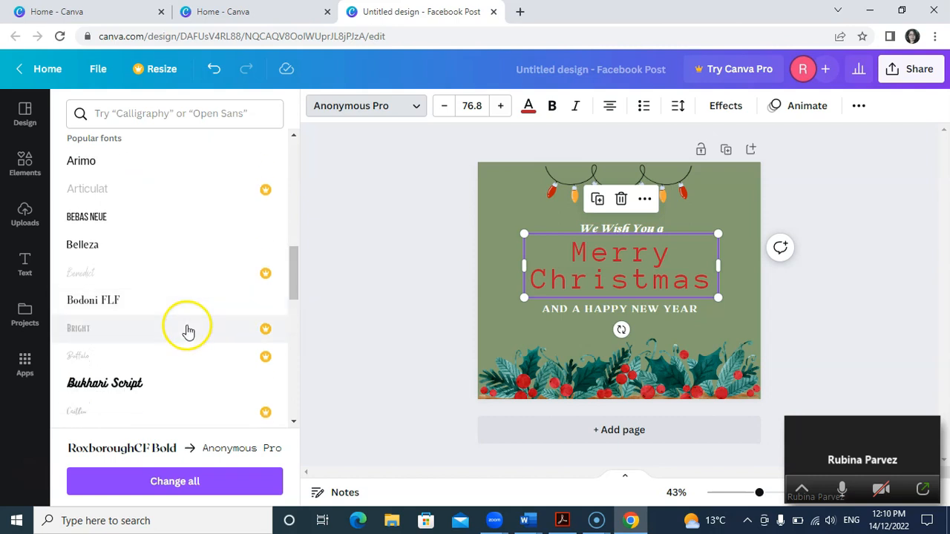
left_click(134, 388)
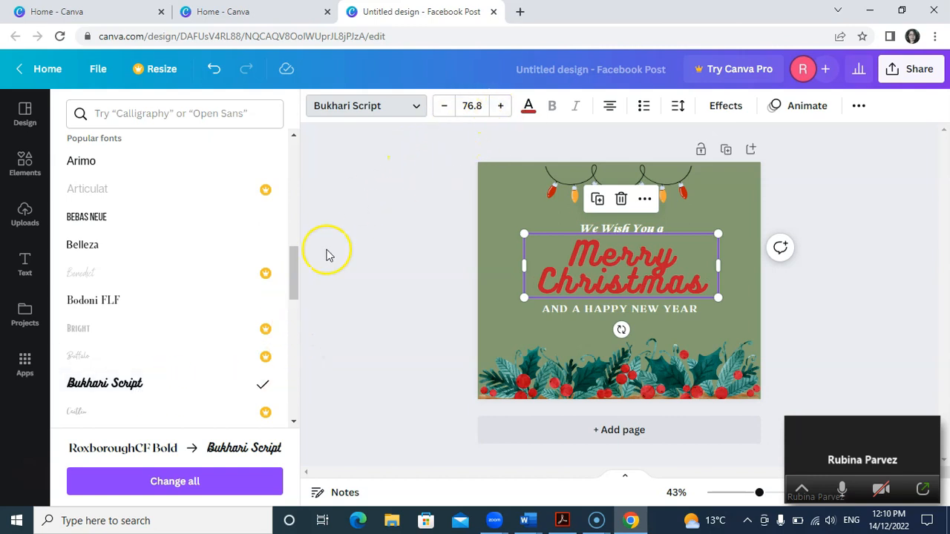
Step: Set the "Merry Christmas" heading's font to Cooper Hewitt and make it bold
left_click_drag(295, 276, 299, 310)
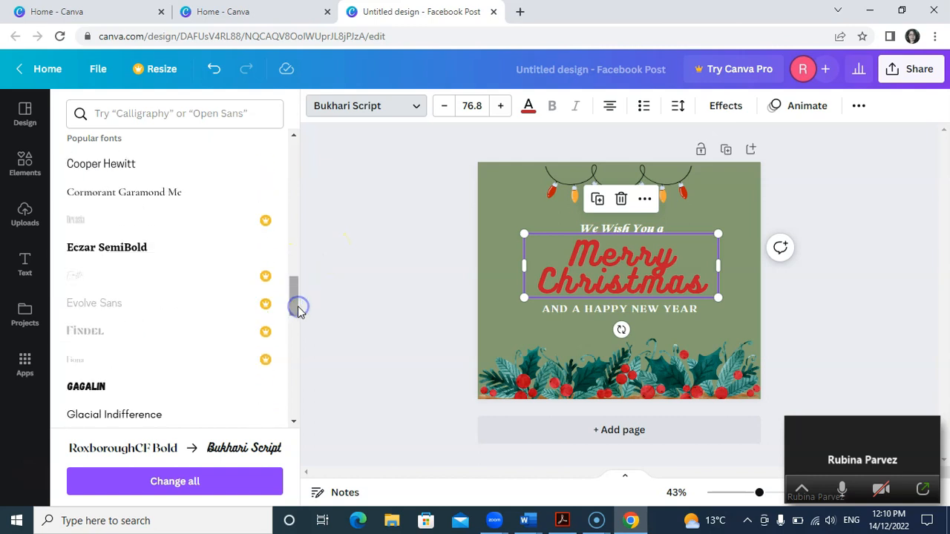
left_click(142, 180)
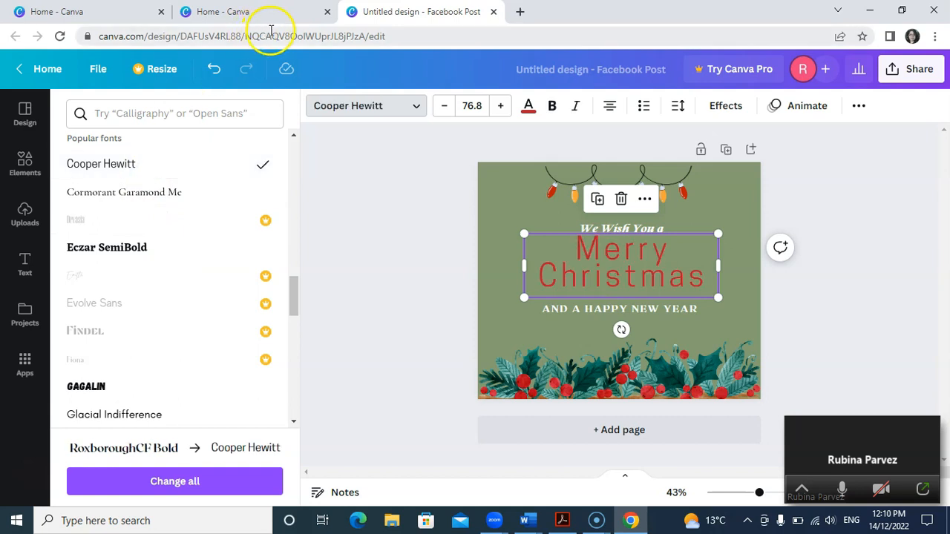
left_click(552, 108)
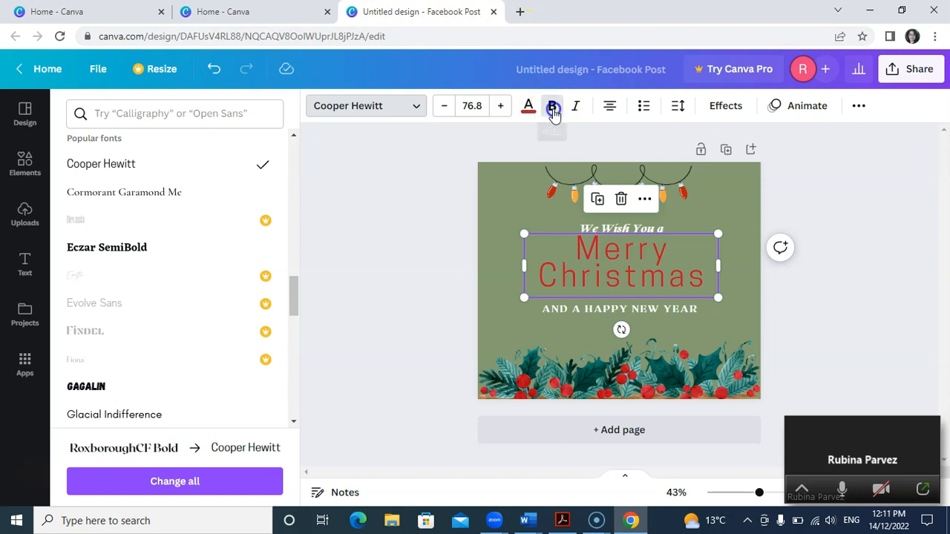
Step: Try adding the Christmas photo framed with gifts to the post and undo its placement
left_click(734, 210)
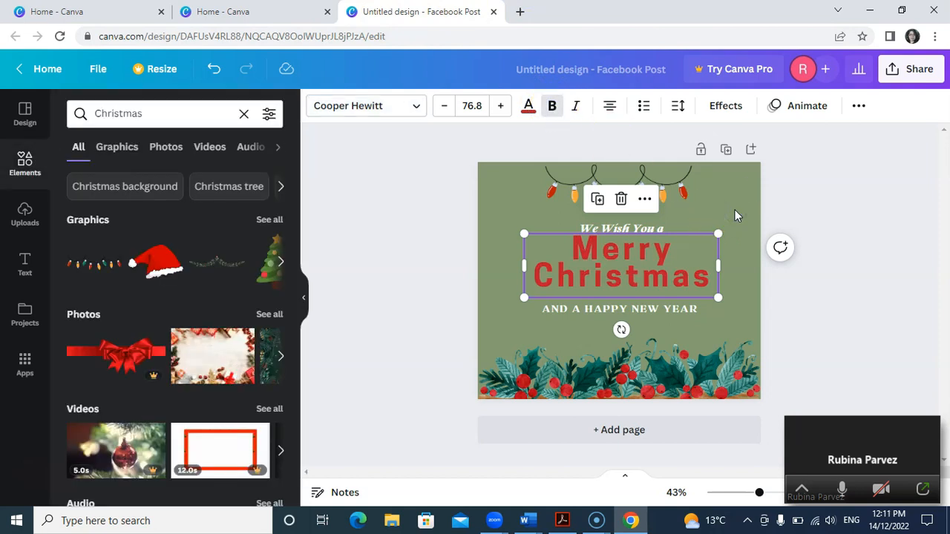
left_click(238, 361)
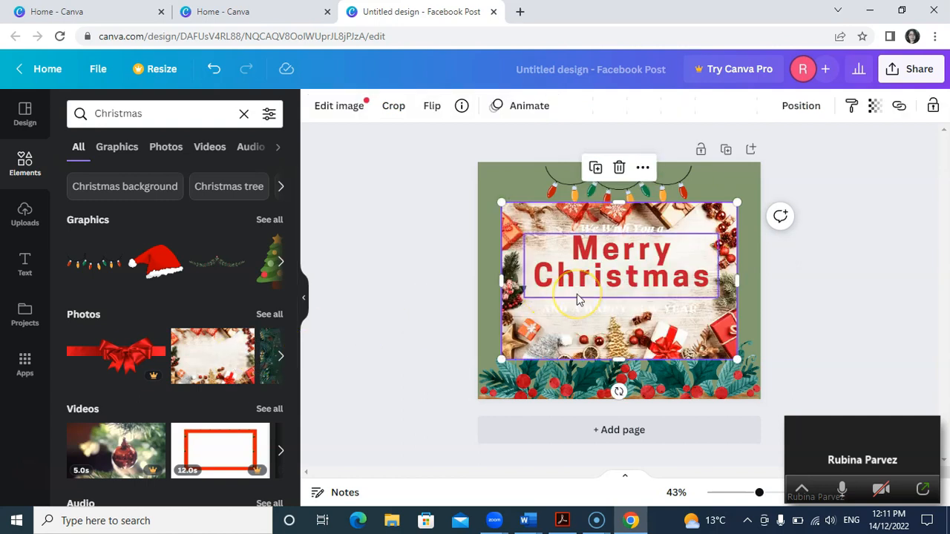
left_click(214, 72)
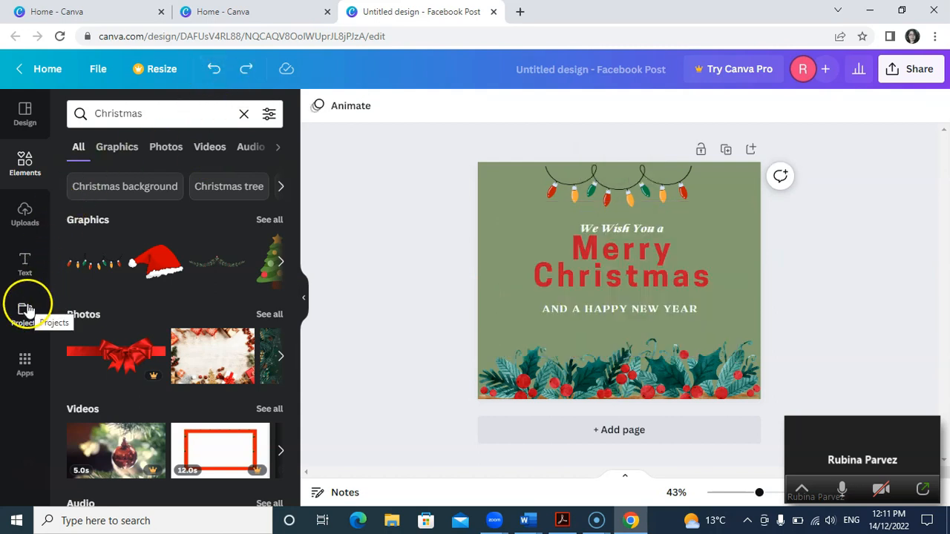
left_click(25, 268)
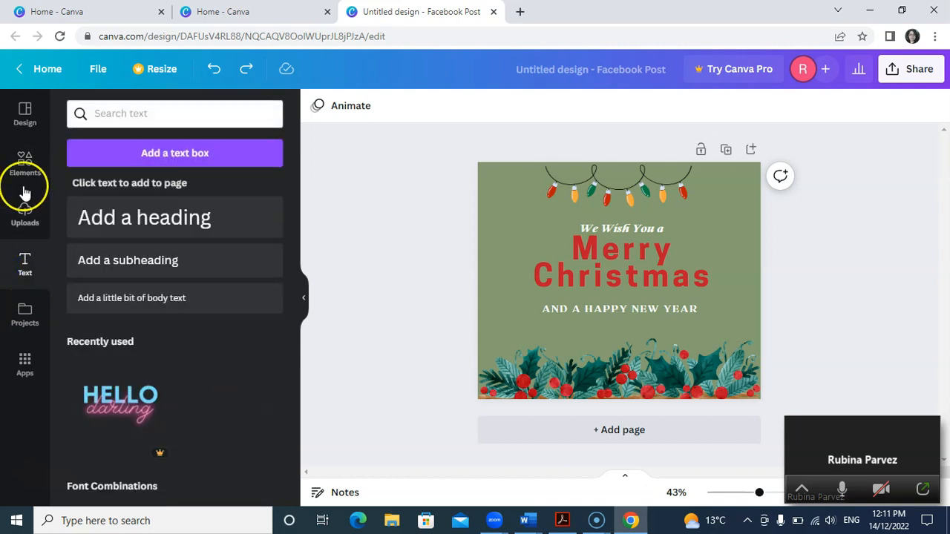
left_click(26, 214)
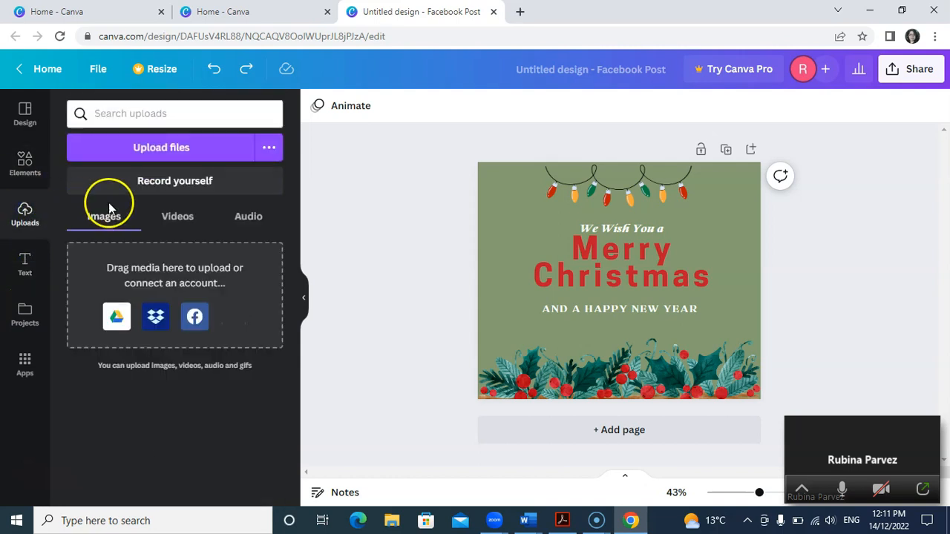
left_click(25, 172)
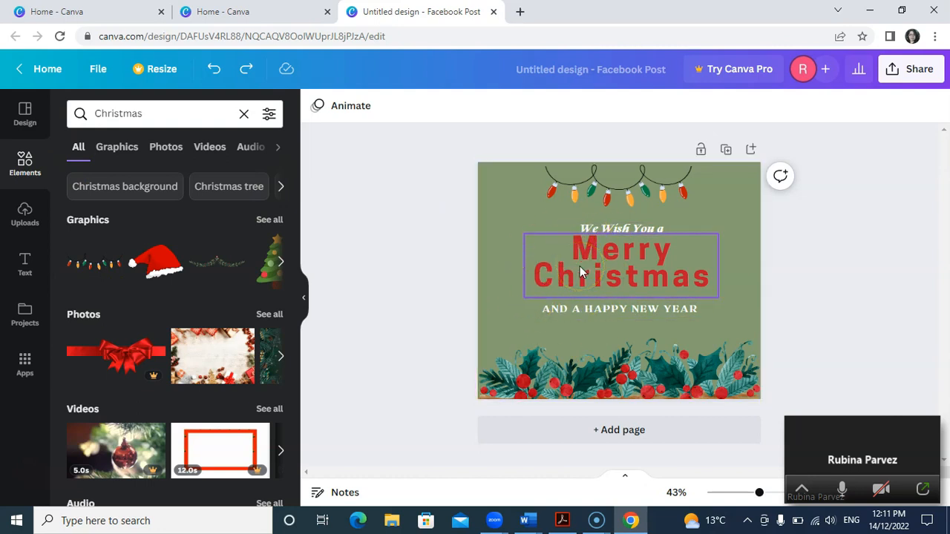
Step: Set the design's link sharing to "Anyone with the link"
left_click(912, 74)
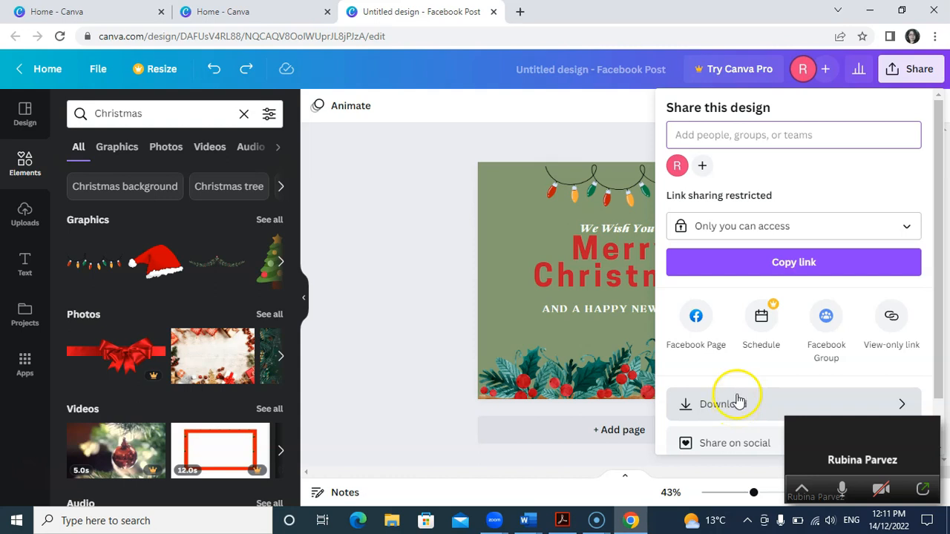
left_click(832, 226)
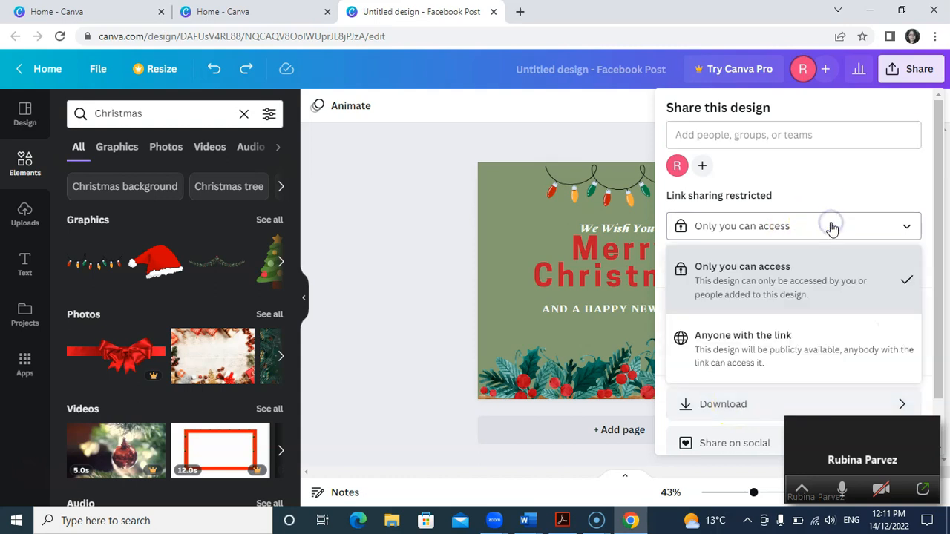
left_click(784, 345)
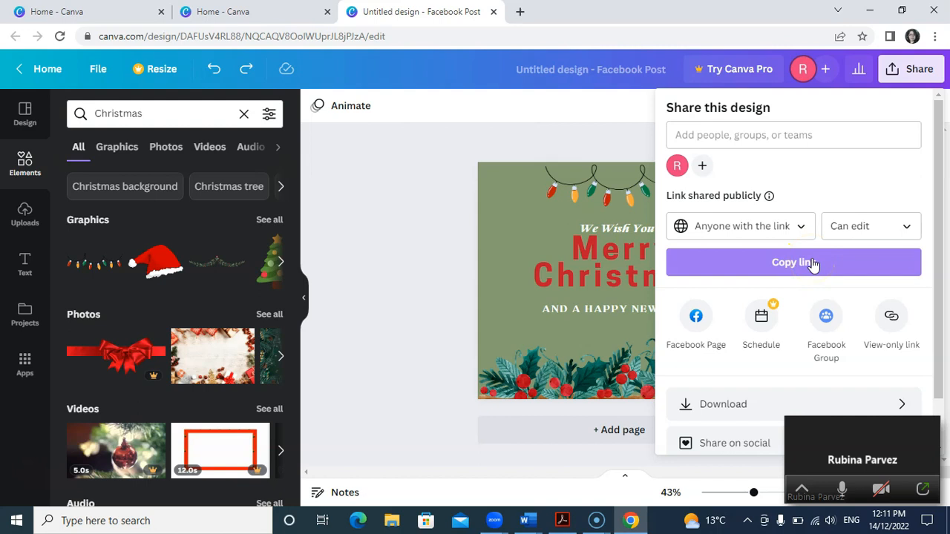
Step: Open the design's download settings and choose JPG as the file type
left_click(732, 405)
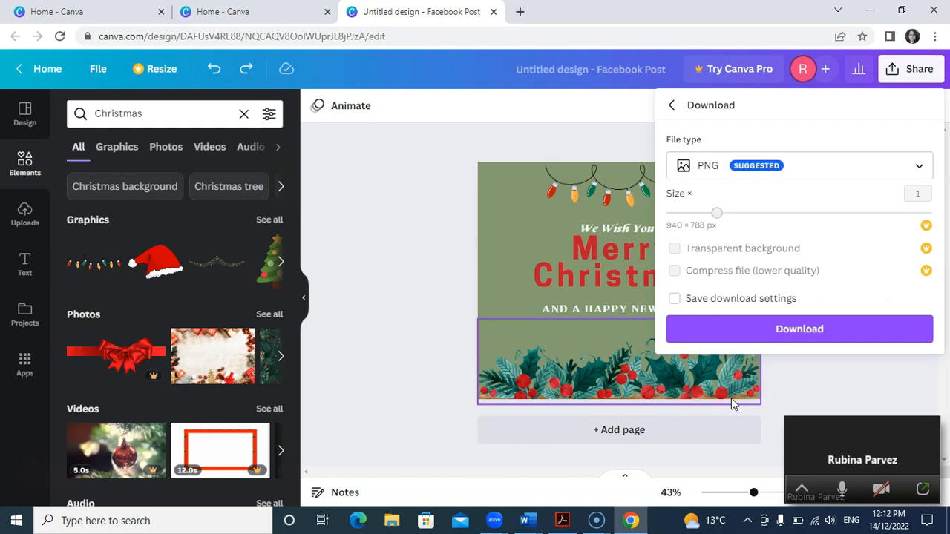
left_click(706, 329)
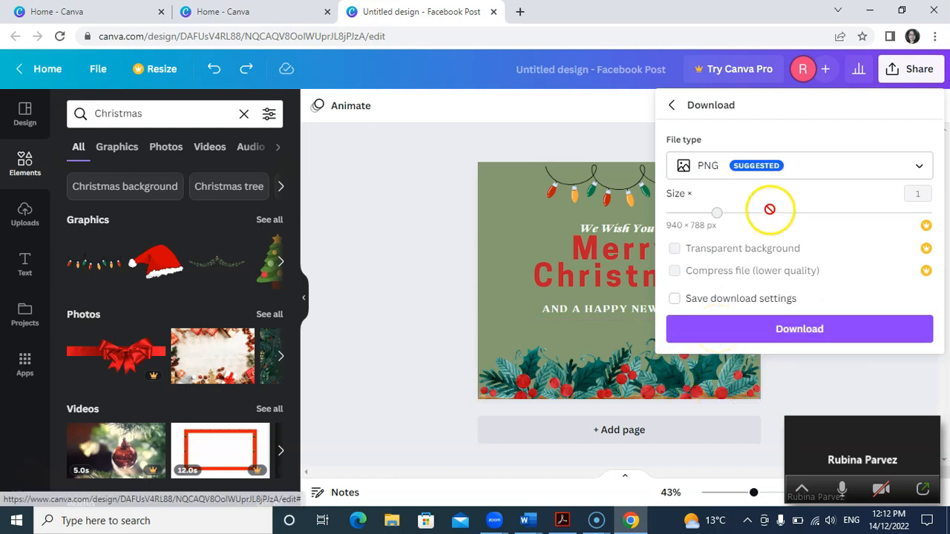
left_click(921, 172)
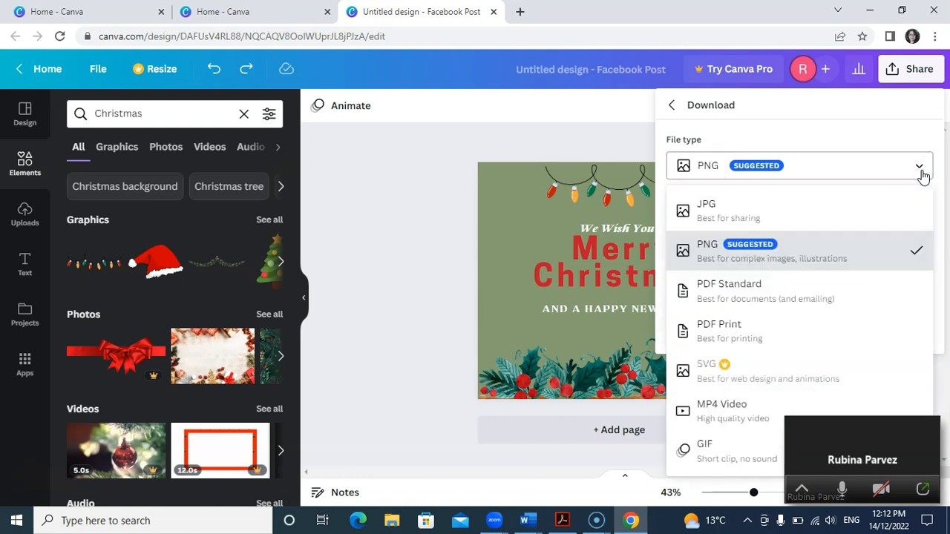
left_click(838, 209)
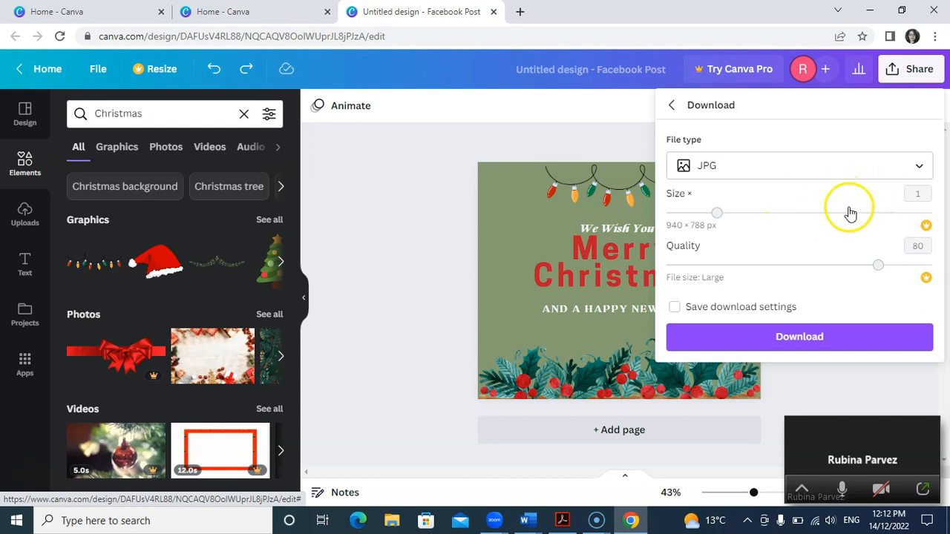
Step: Download the design as a PDF Print file, check the downloaded PDF and return to the design
left_click(919, 167)
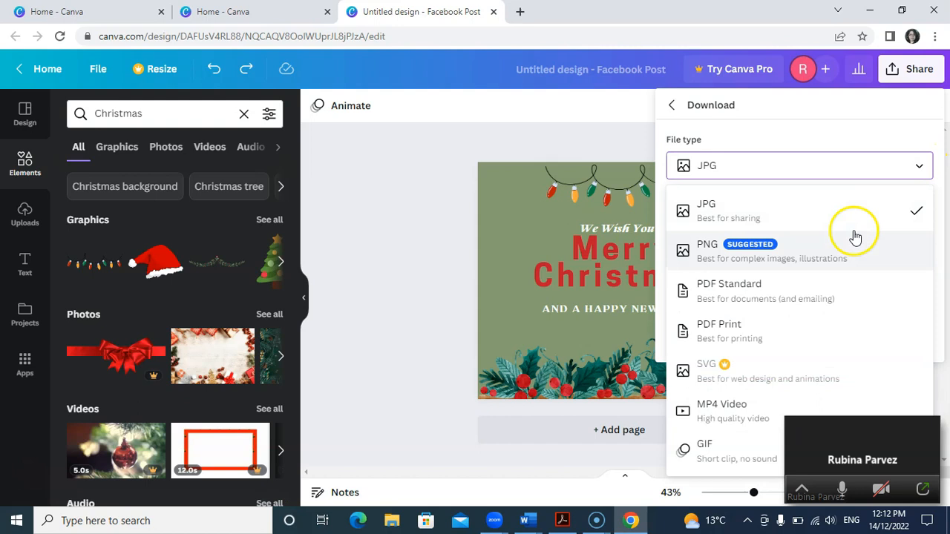
left_click(779, 332)
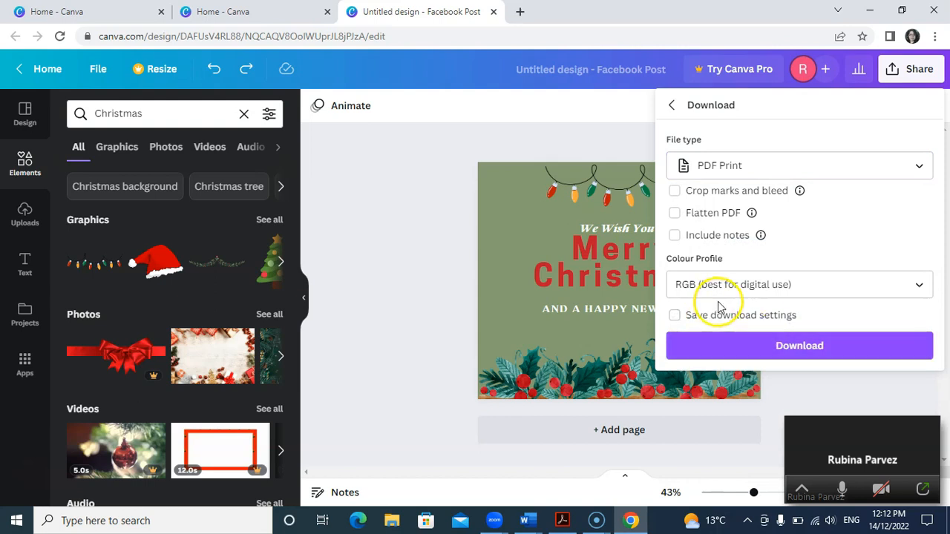
left_click(785, 348)
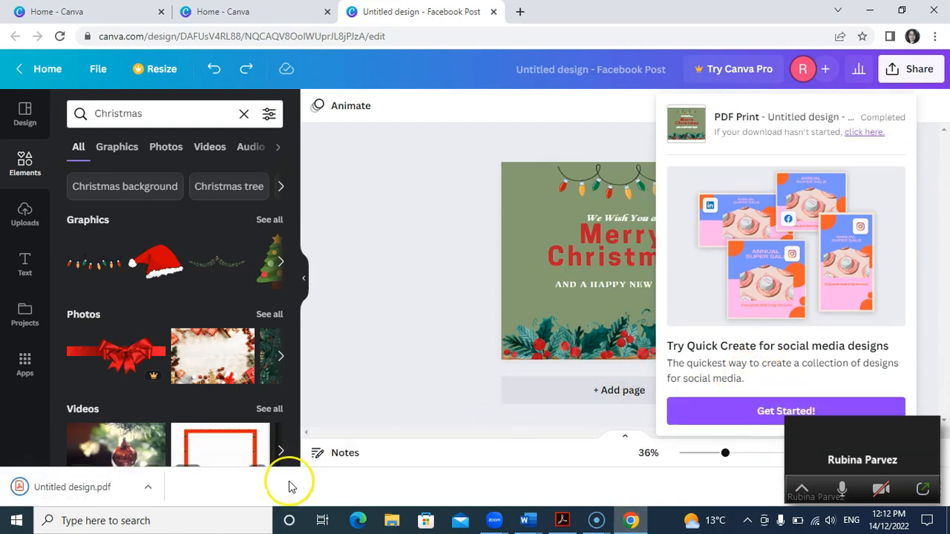
left_click(97, 490)
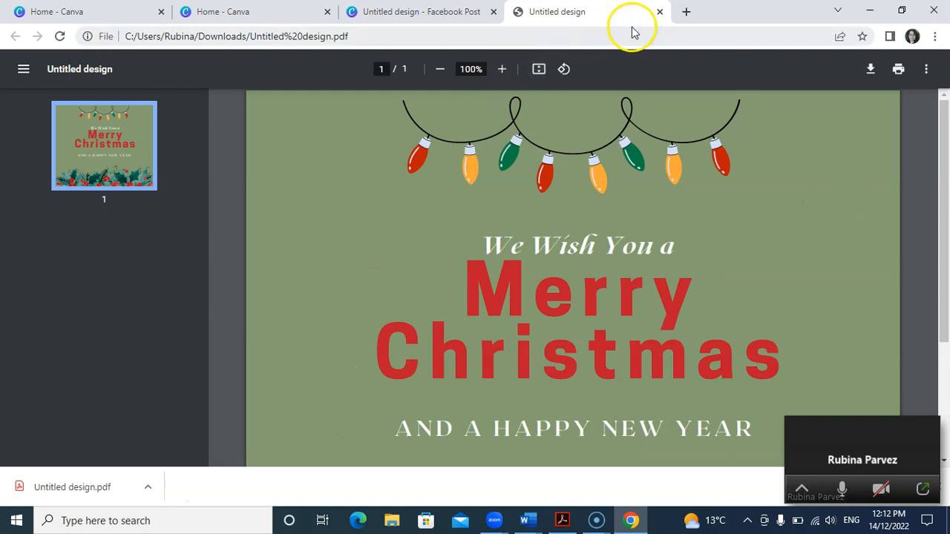
left_click(659, 11)
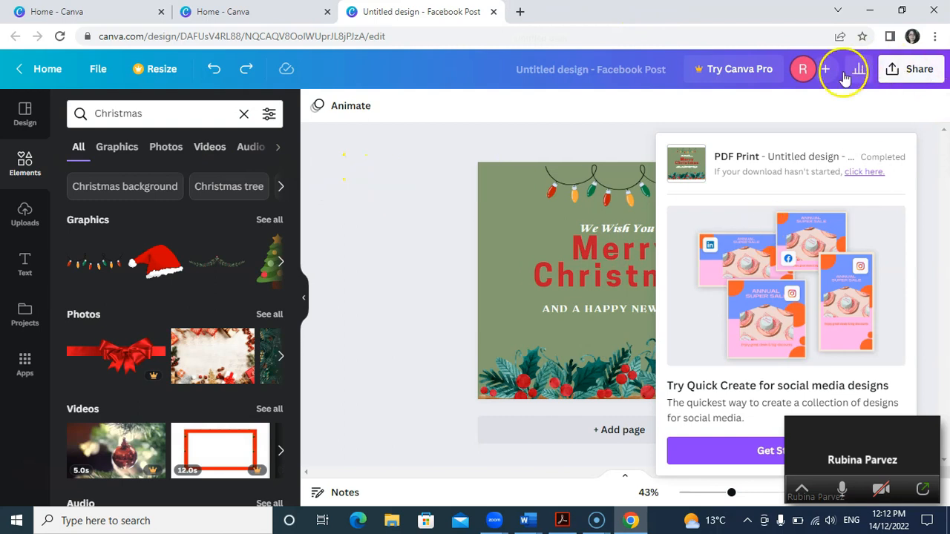
Step: Review the saved designs in the projects list and return to the Canva home page
left_click(25, 314)
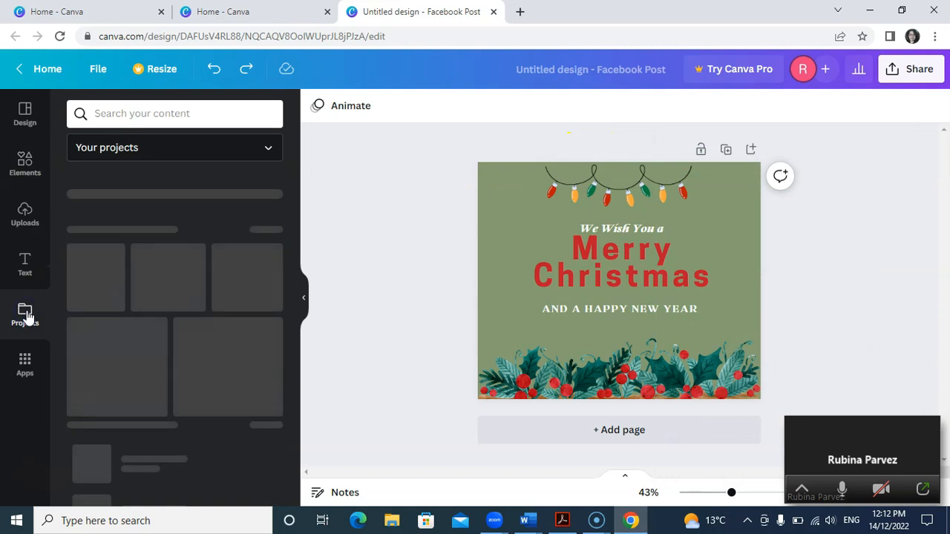
mouse_move(89, 316)
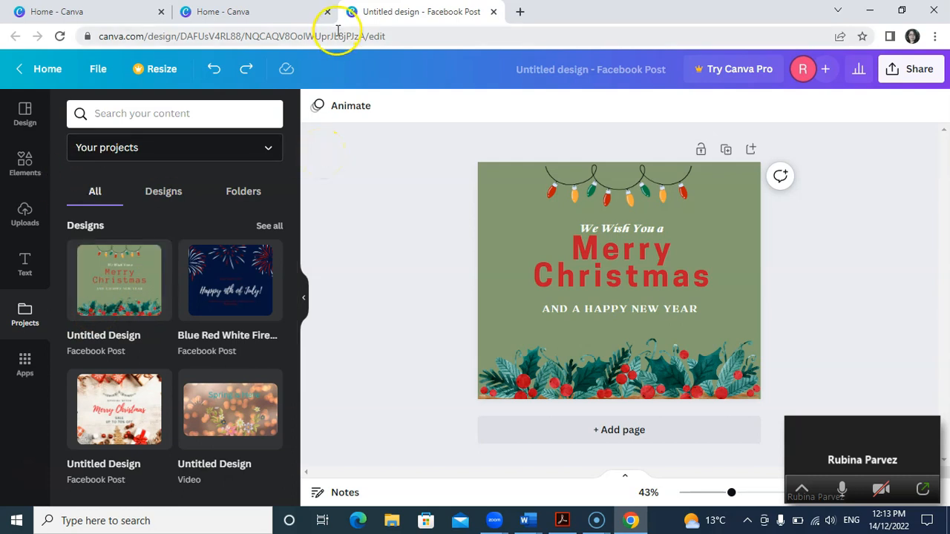
left_click(49, 71)
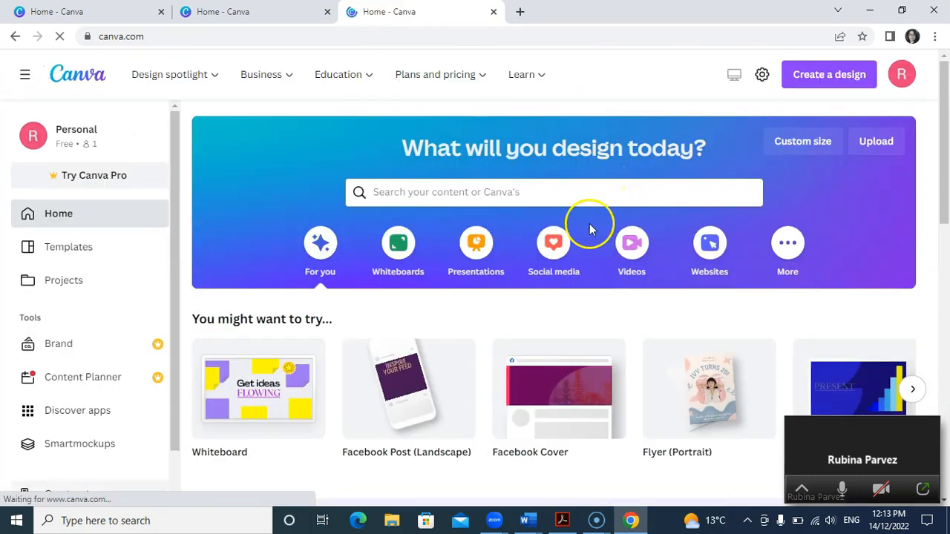
Step: Browse the social media design types for Facebook and Instagram
left_click(559, 254)
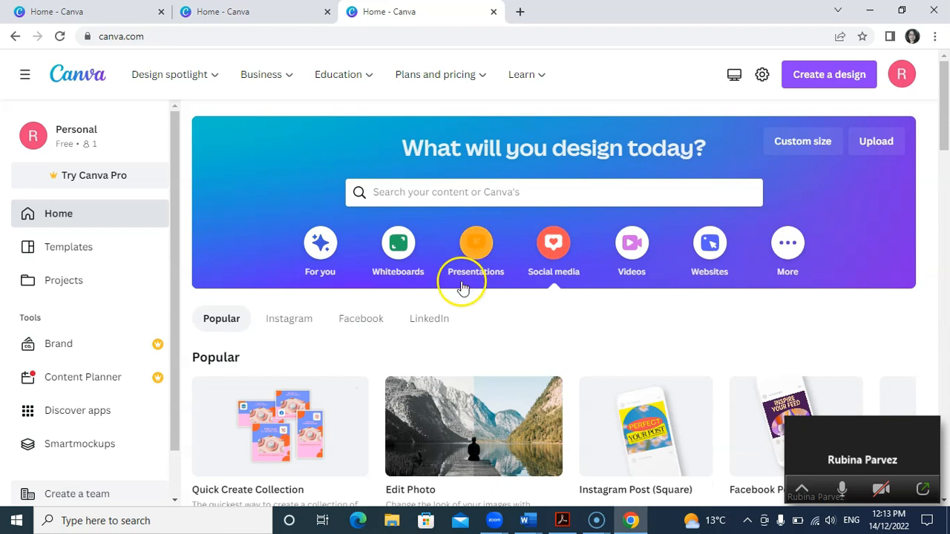
left_click(308, 331)
left_click(361, 329)
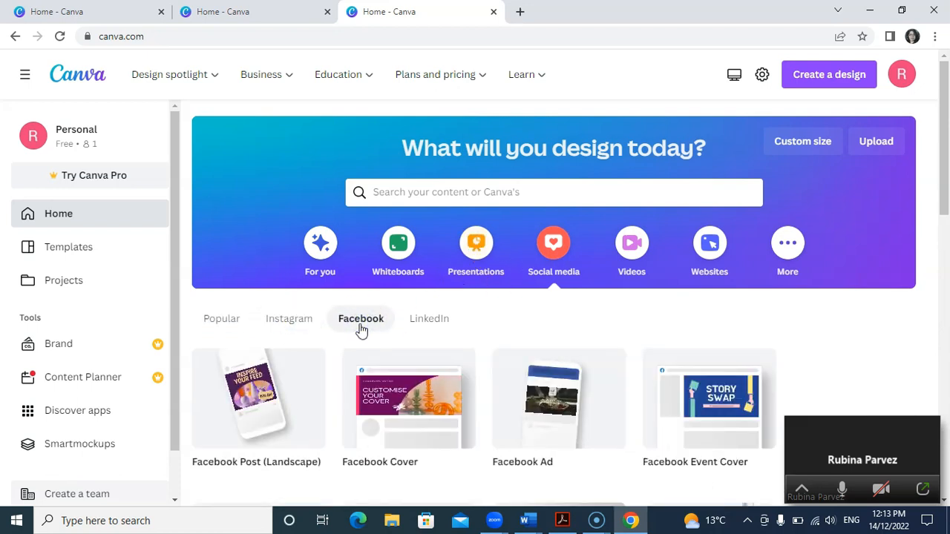
left_click(292, 331)
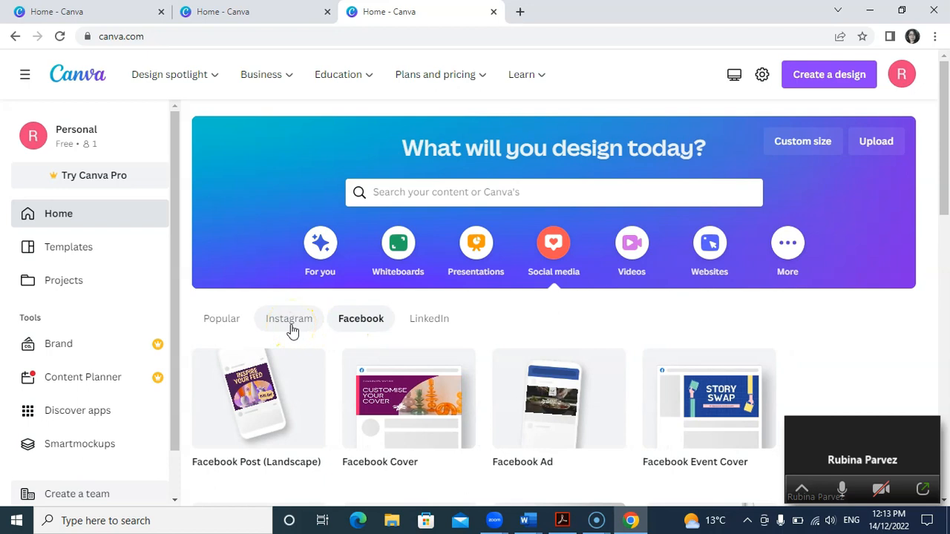